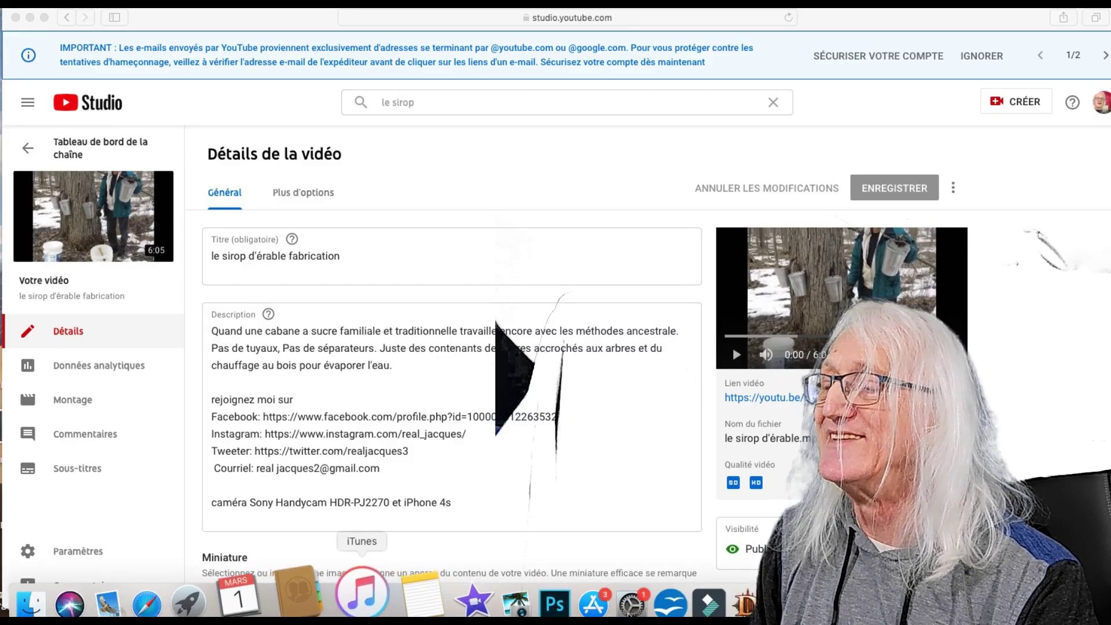
# - Check the maple syrup video's title and description in YouTube Studio, then go to Photoshop
pyautogui.click(505, 596)
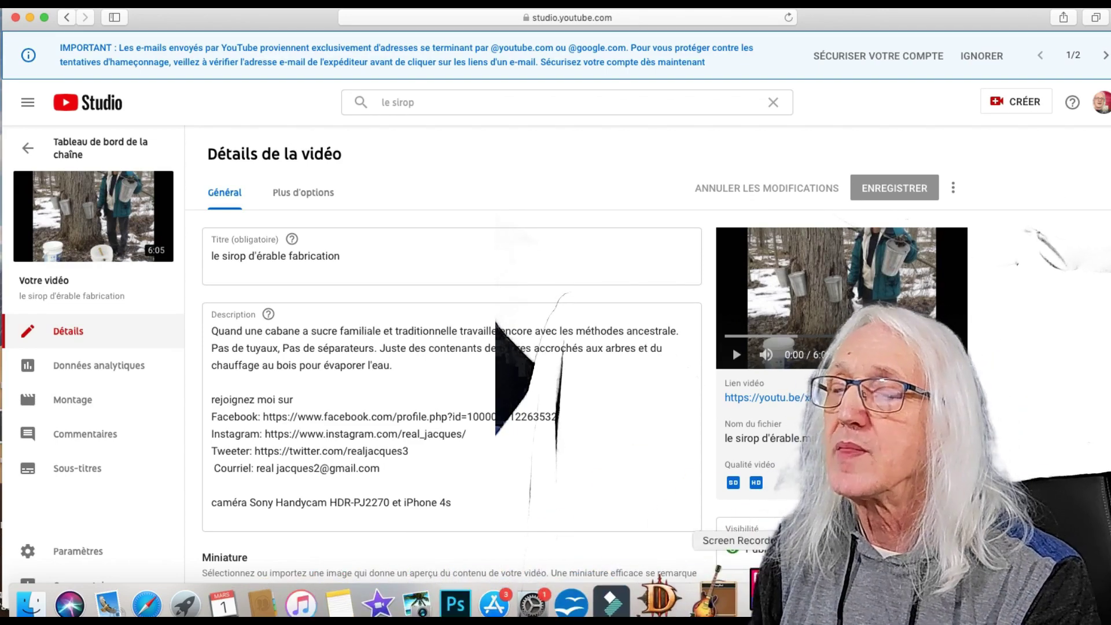
# - Create a new 10 × 6 inch, 240 ppcm document with a custom green background
pyautogui.click(455, 604)
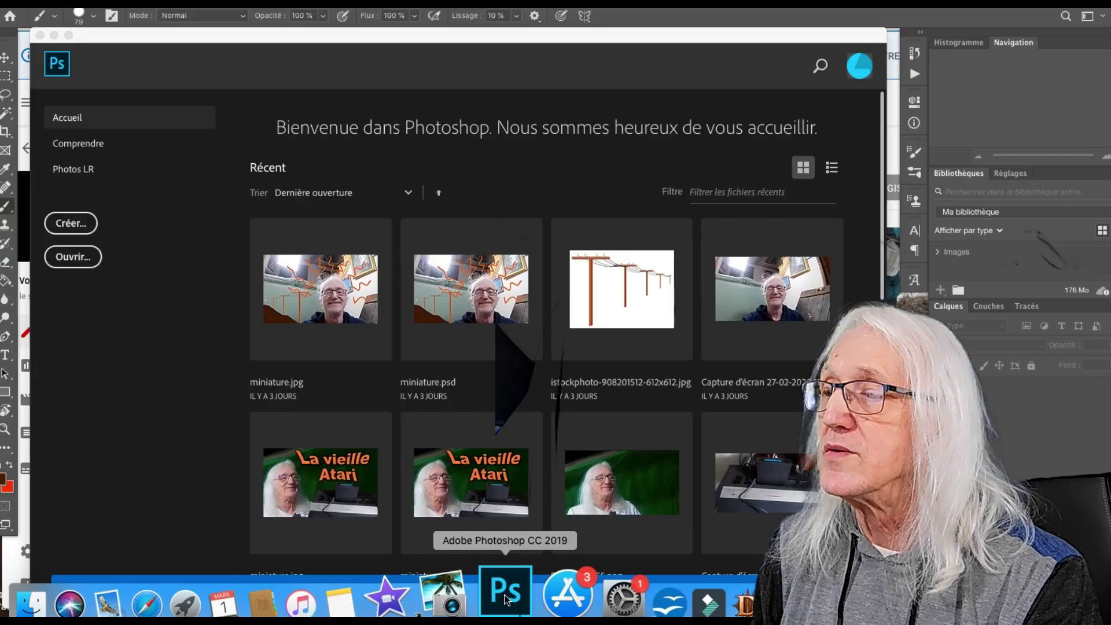
pyautogui.click(126, 3)
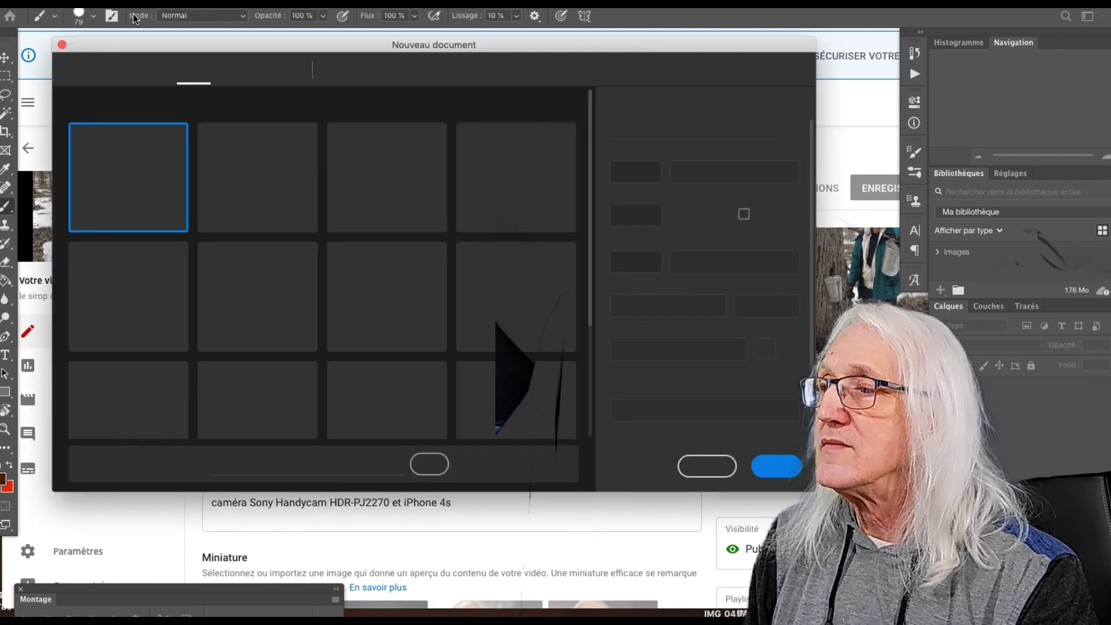
pyautogui.click(783, 467)
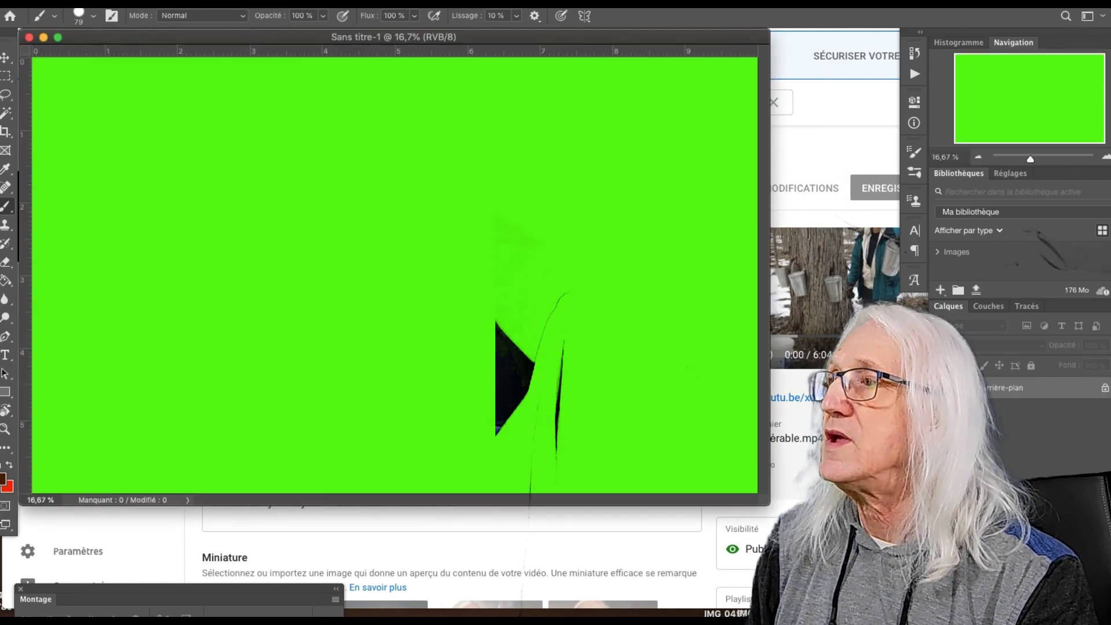
pyautogui.click(124, 2)
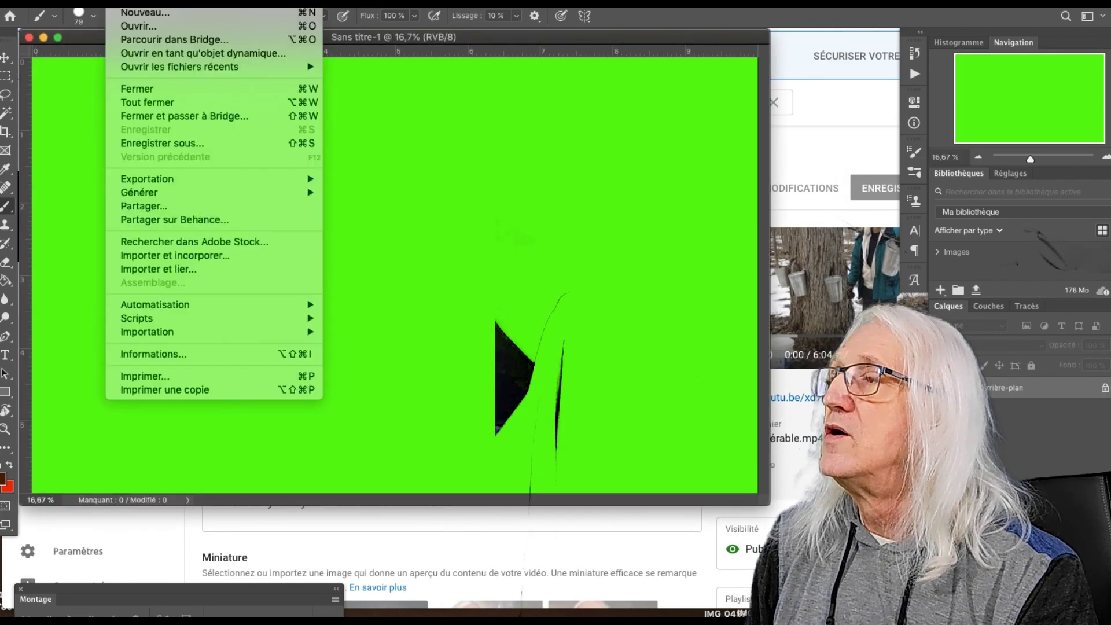
pyautogui.click(268, 607)
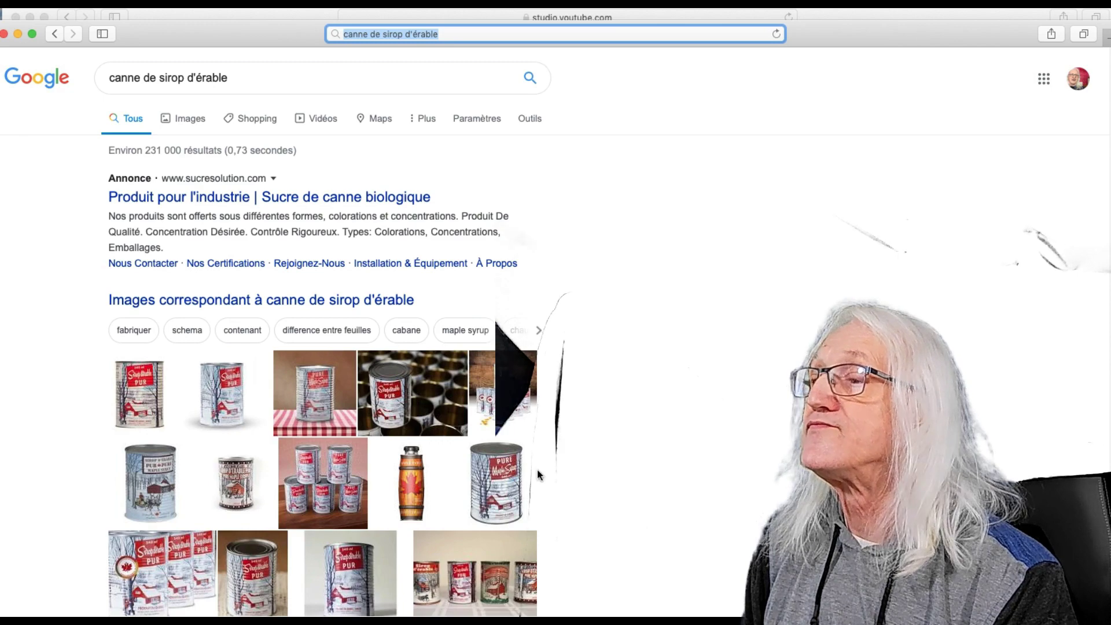
# - Preview the Pure Maple Syrup can image result and bring up the sugar shack folder
pyautogui.click(503, 478)
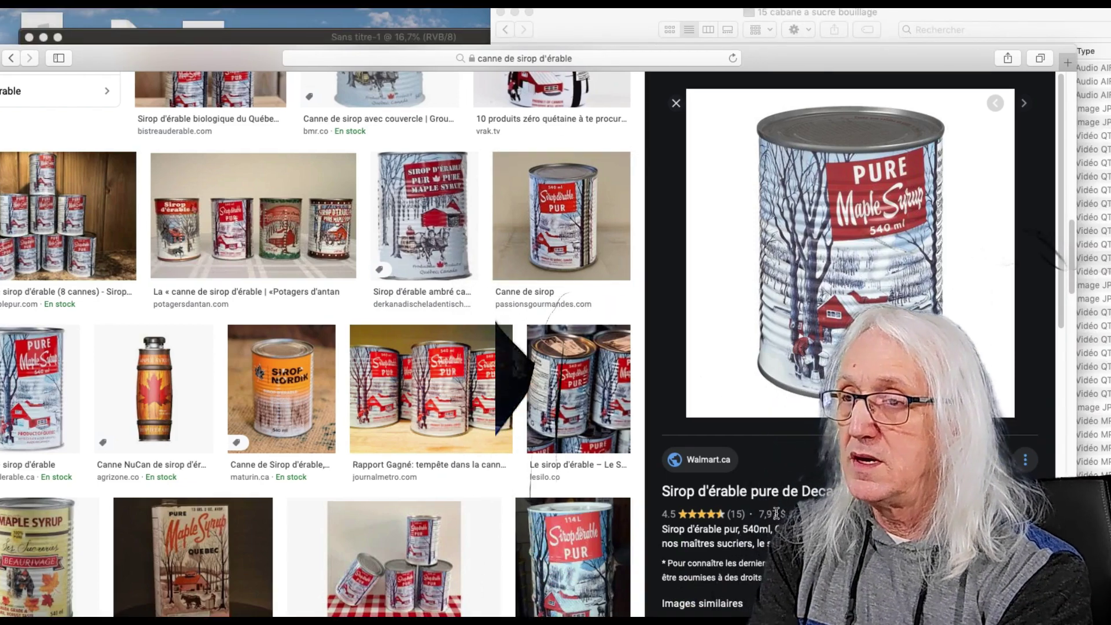
pyautogui.click(920, 18)
pyautogui.moveTo(456, 592)
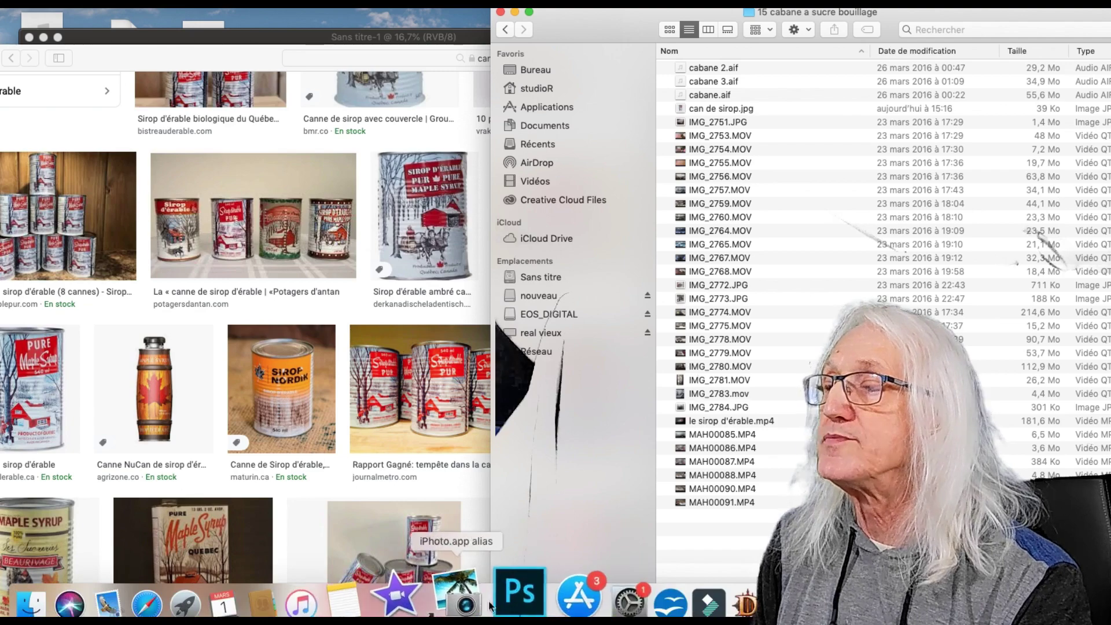
# - Open can de sirop.jpg without its colour profile, select it, and paste it into the green document
pyautogui.click(542, 596)
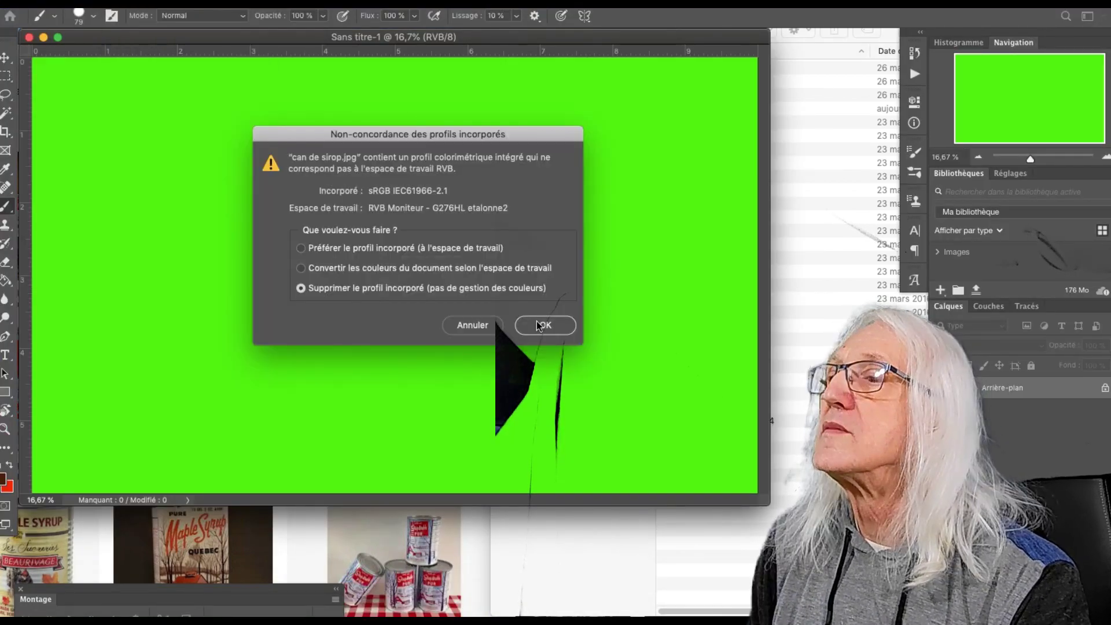
pyautogui.click(544, 325)
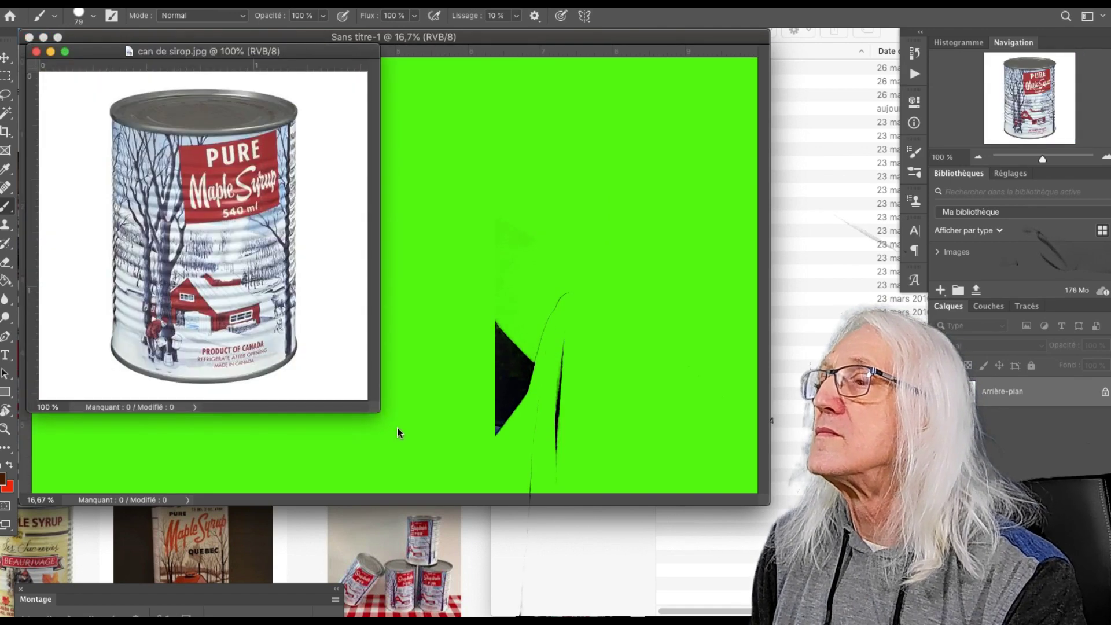
pyautogui.moveTo(379, 408); pyautogui.dragTo(508, 469)
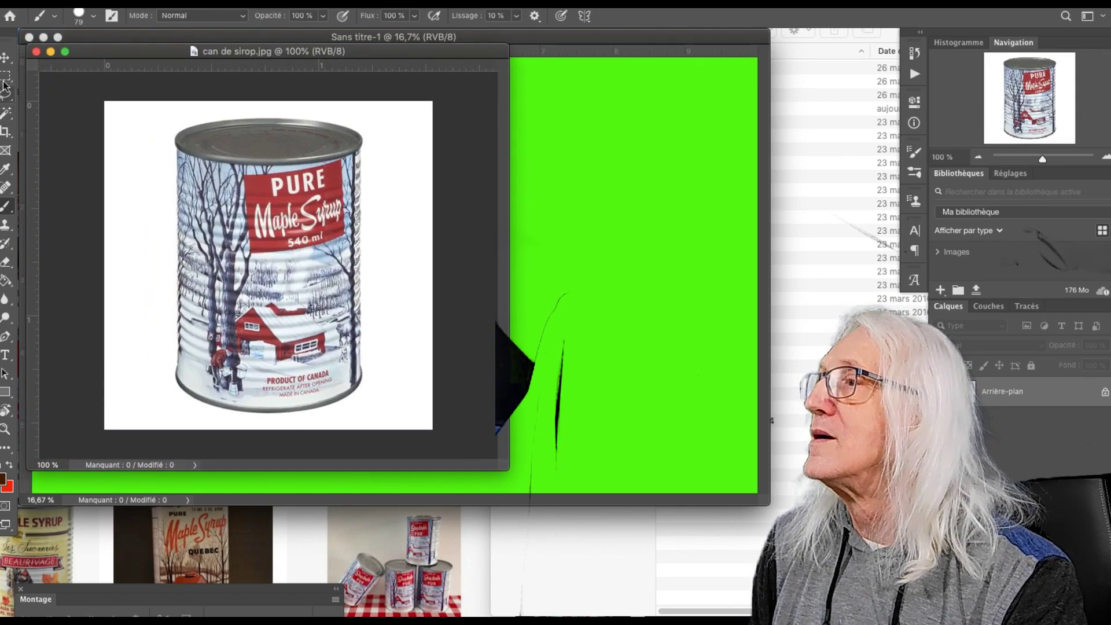
pyautogui.click(5, 78)
pyautogui.moveTo(102, 95); pyautogui.dragTo(433, 430)
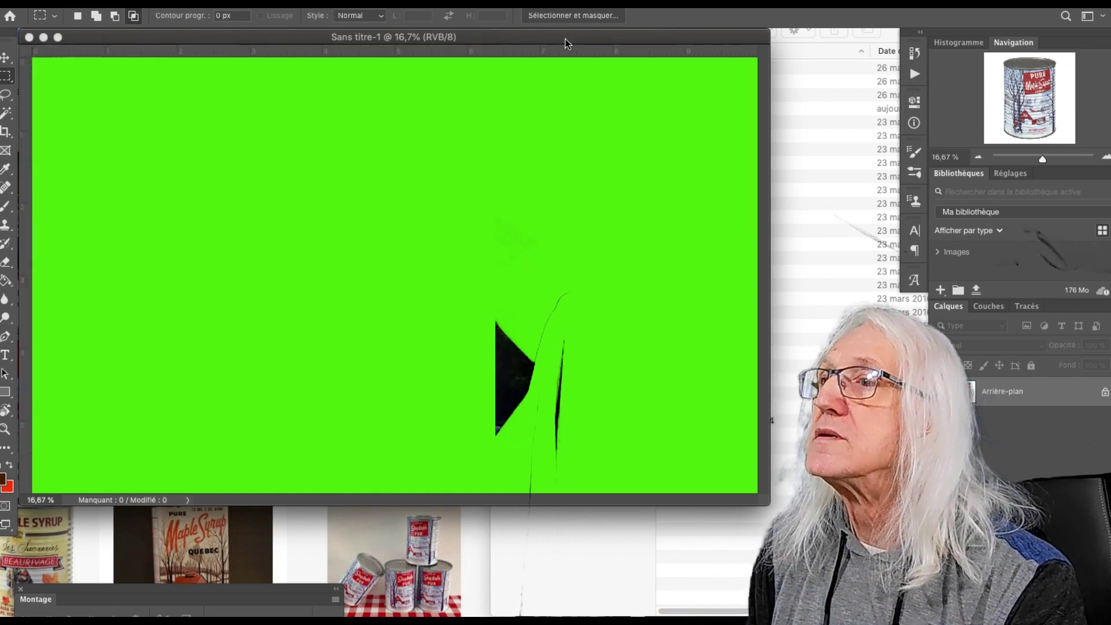
pyautogui.click(566, 40)
pyautogui.hotkey('ctrl', 'v')
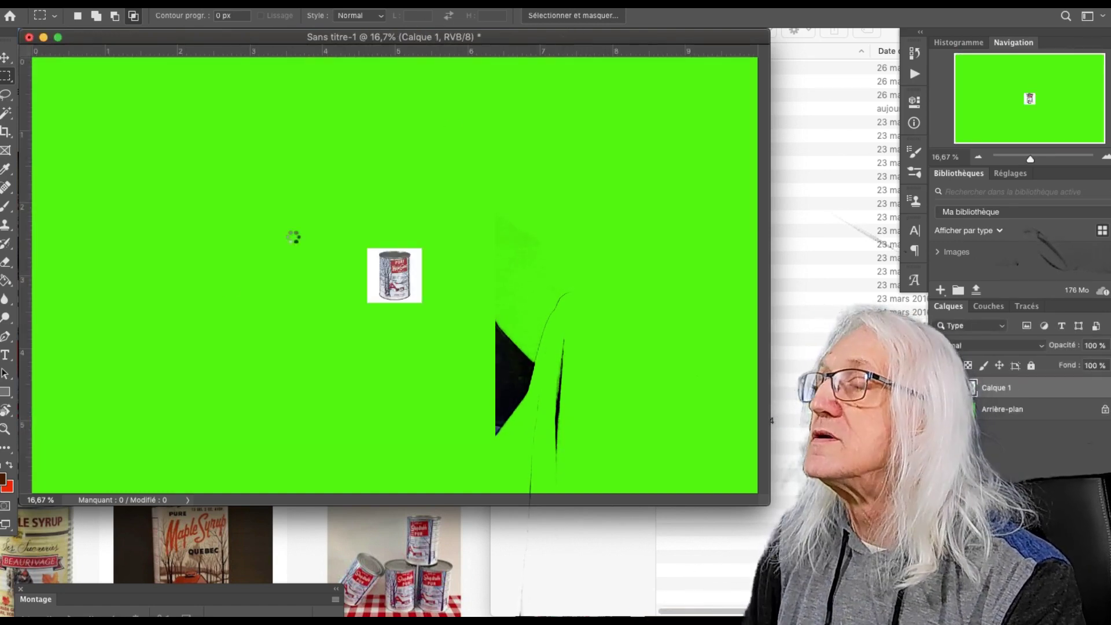
# - Scale the pasted can up across the canvas and shift it left
pyautogui.click(171, 3)
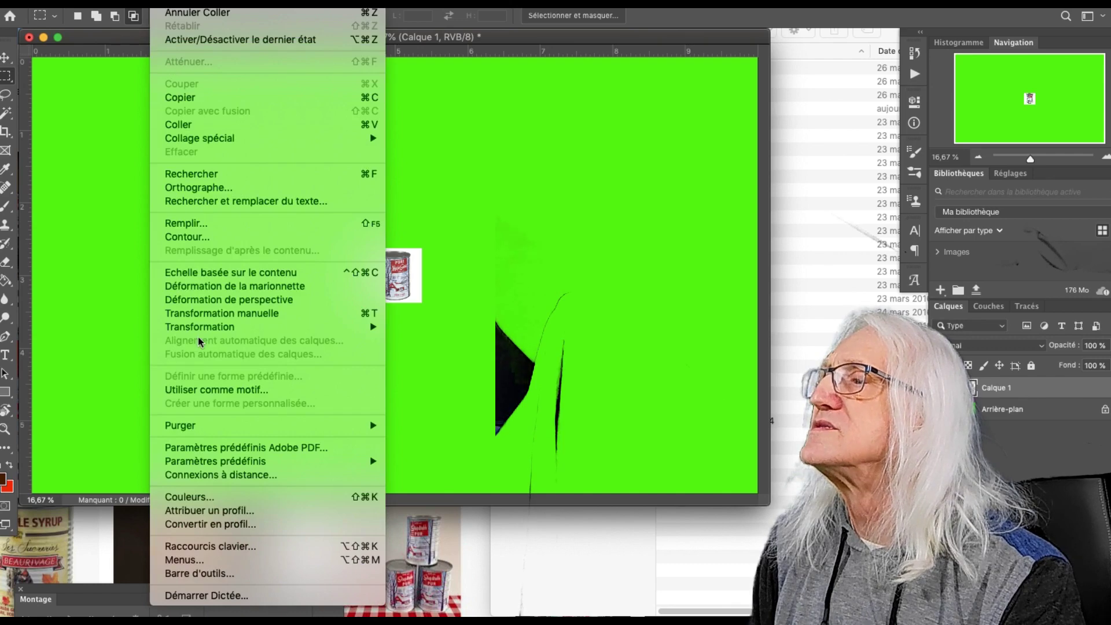
pyautogui.moveTo(200, 326)
pyautogui.click(445, 349)
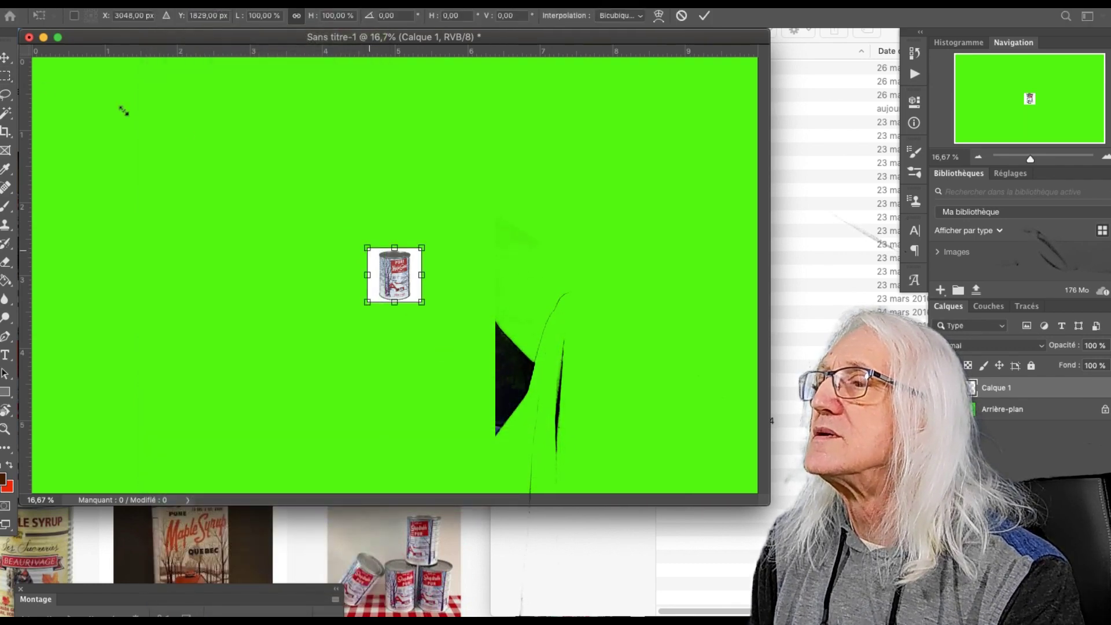
pyautogui.moveTo(123, 112); pyautogui.dragTo(118, 107)
pyautogui.moveTo(422, 304)
pyautogui.mouseDown()
pyautogui.moveTo(487, 392)
pyautogui.moveTo(532, 412)
pyautogui.mouseUp()
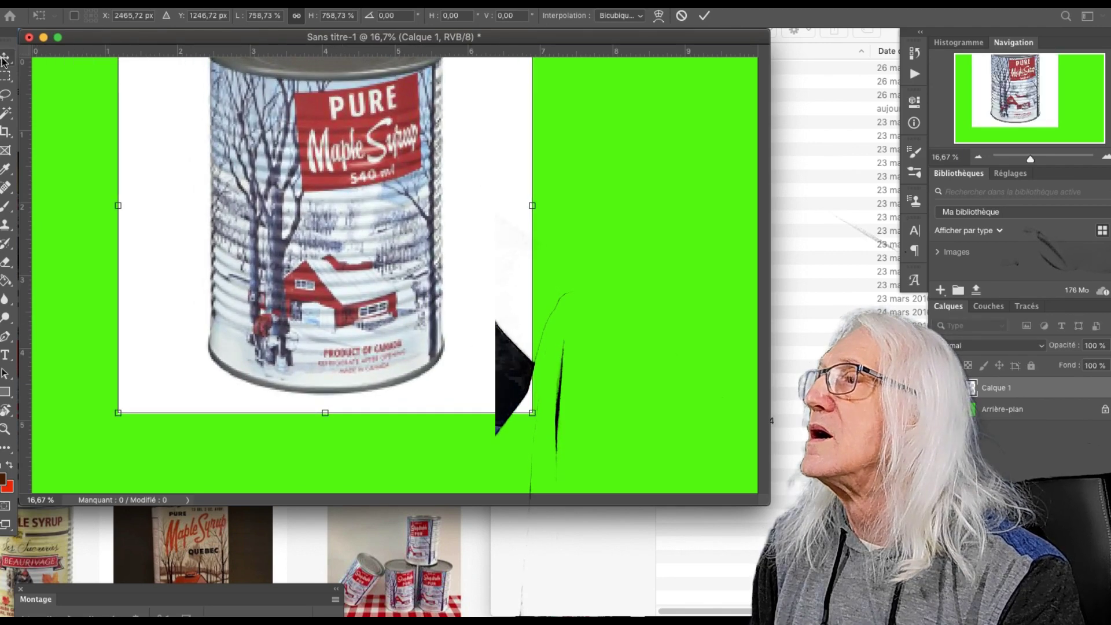
pyautogui.press('Return')
pyautogui.moveTo(333, 195); pyautogui.dragTo(298, 267)
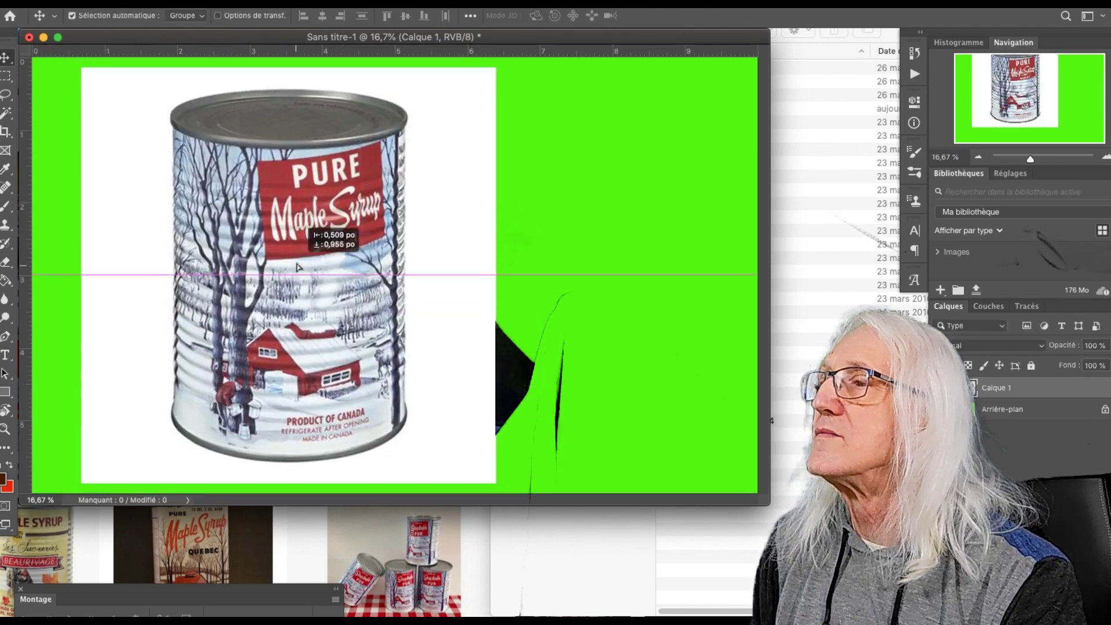
# - Delete the white background around the can with the Magic Wand
pyautogui.click(7, 114)
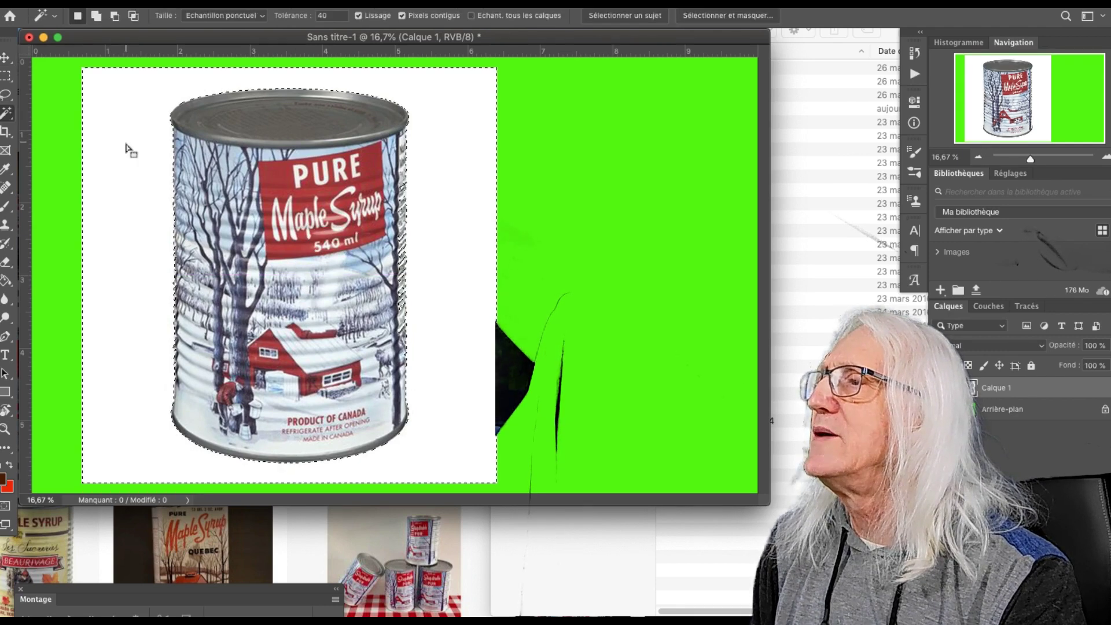
pyautogui.press('Delete')
pyautogui.hotkey('ctrl', 'd')
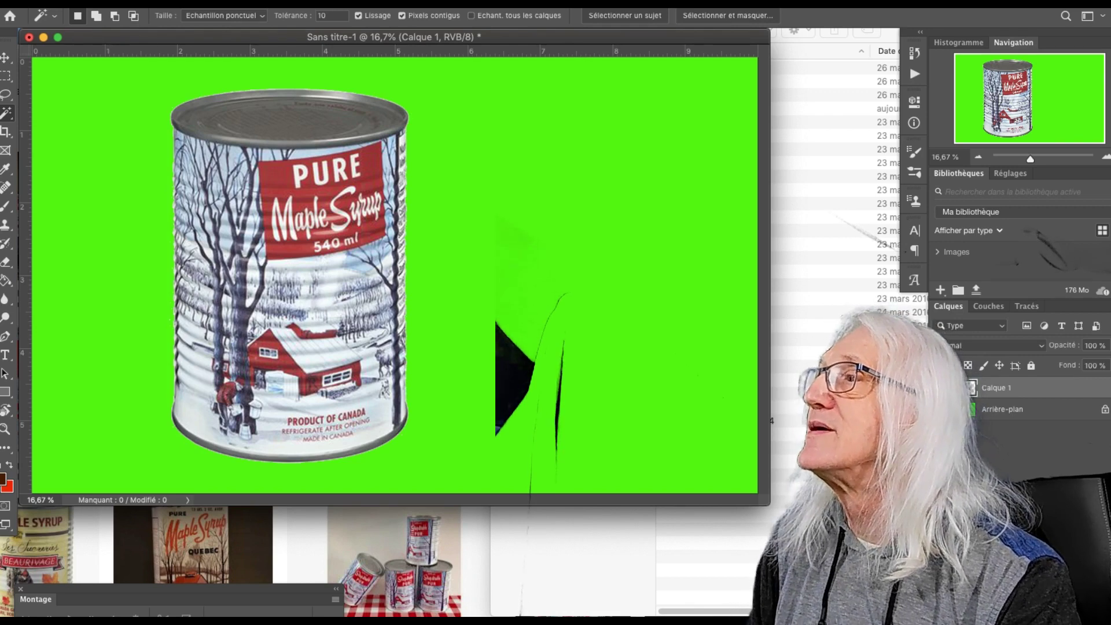
# - Rotate the can about 24° counter-clockwise and move it to the upper left
pyautogui.click(168, 2)
pyautogui.moveTo(200, 326)
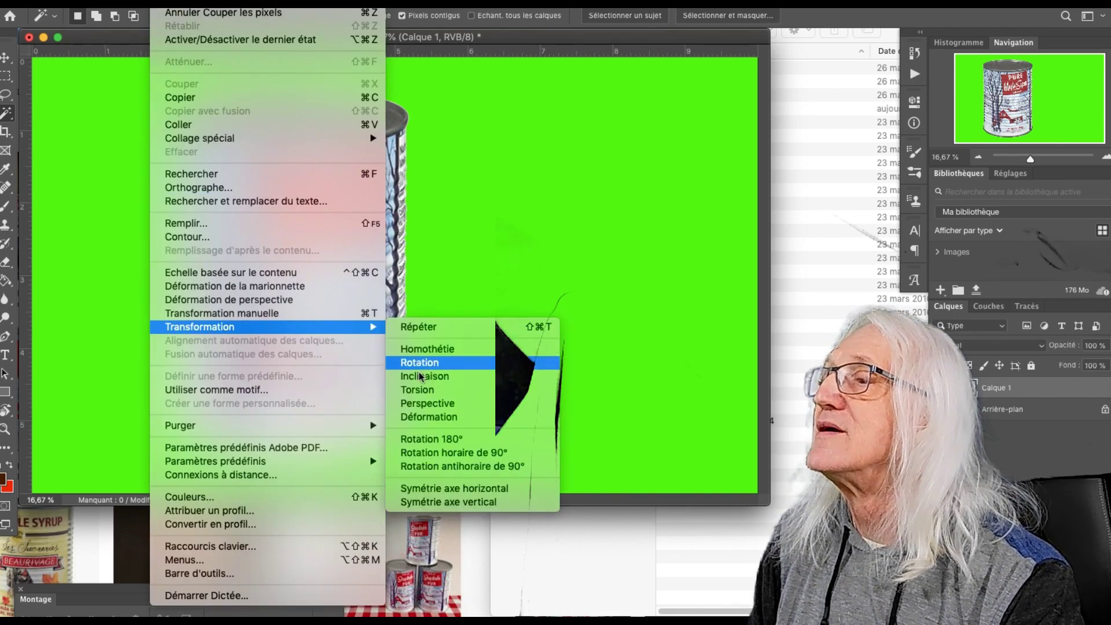
pyautogui.click(420, 365)
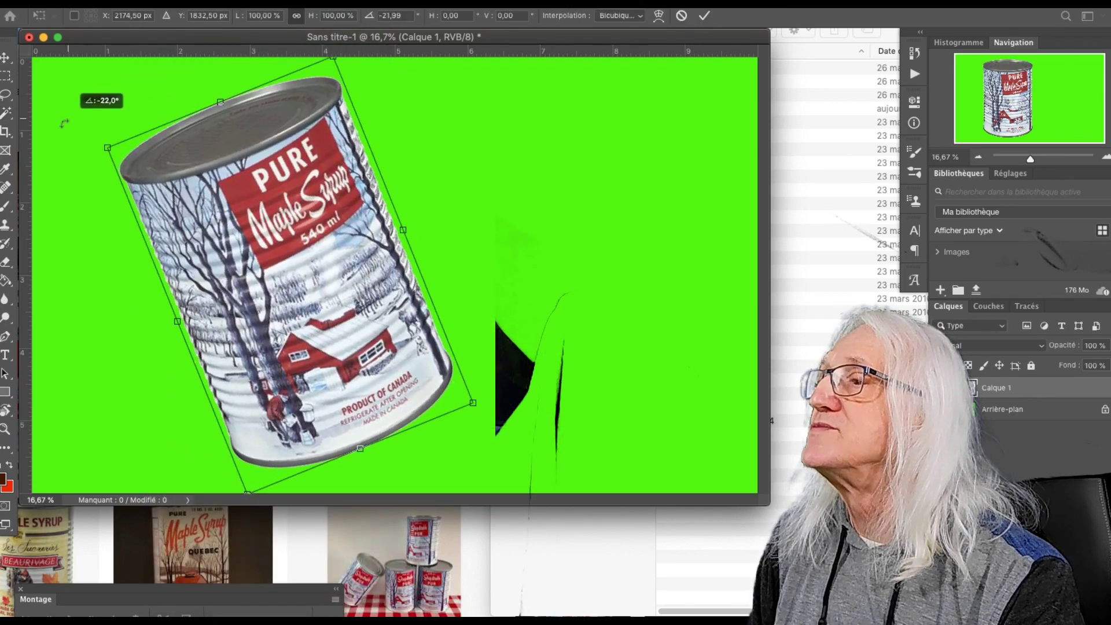
pyautogui.moveTo(135, 98); pyautogui.dragTo(87, 102)
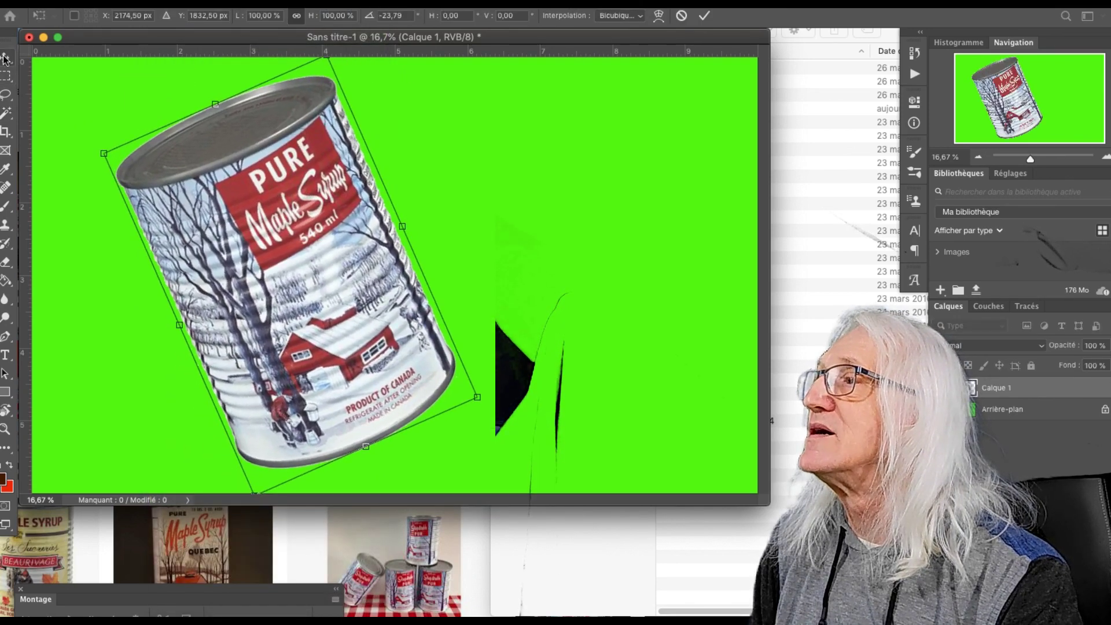
pyautogui.click(5, 58)
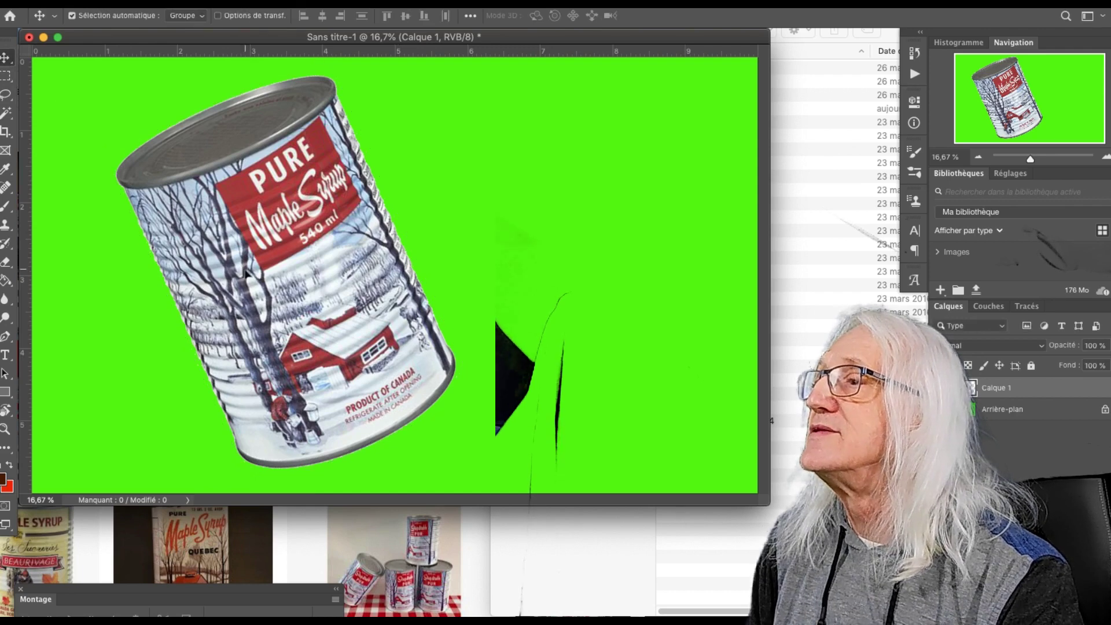
pyautogui.moveTo(245, 273); pyautogui.dragTo(211, 277)
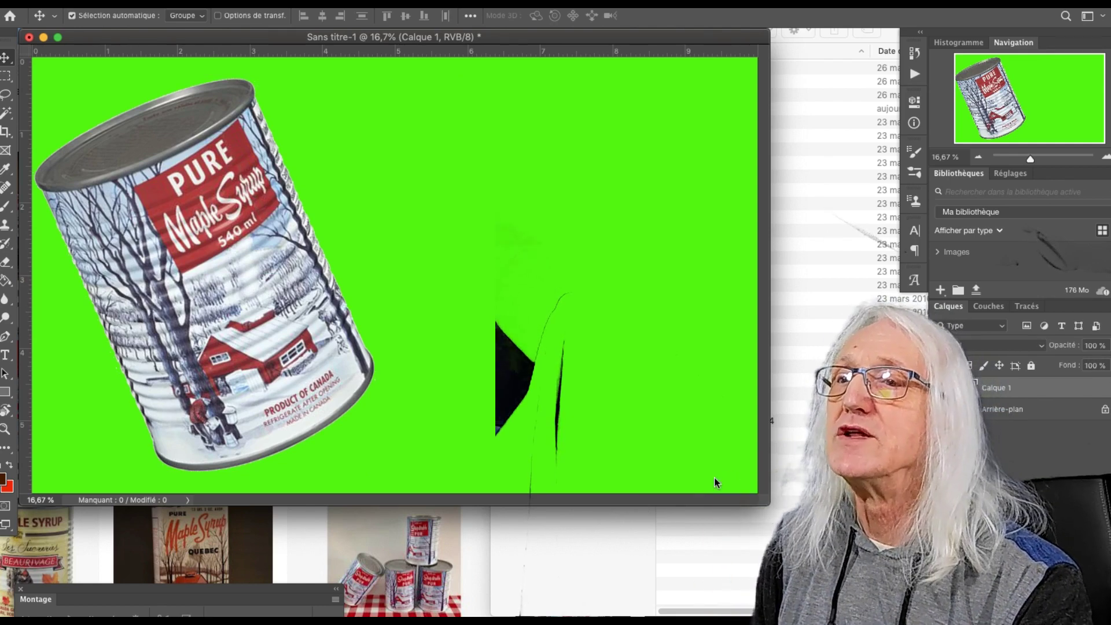
# - Open the IMG_2753.MOV clip from the sugar shack folder
pyautogui.click(773, 411)
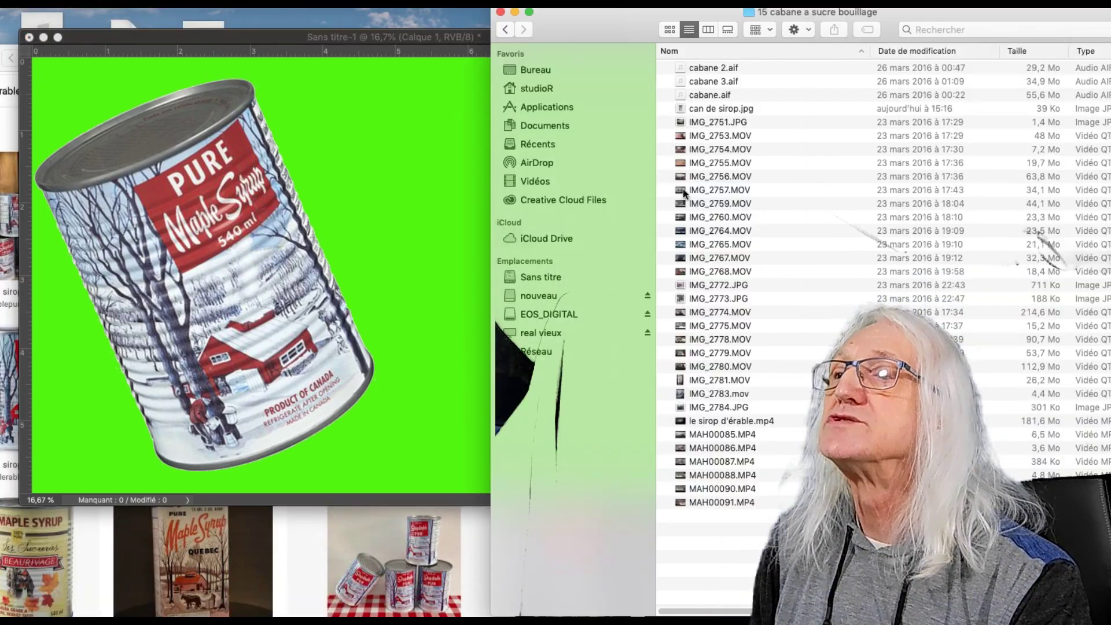
pyautogui.click(680, 137)
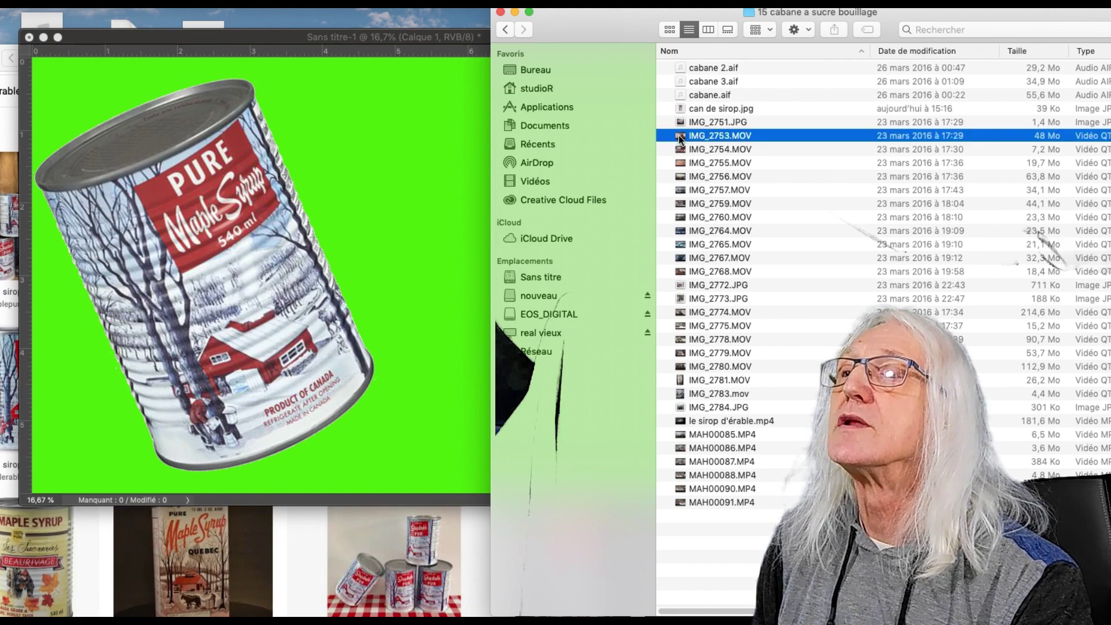
pyautogui.doubleClick(681, 138)
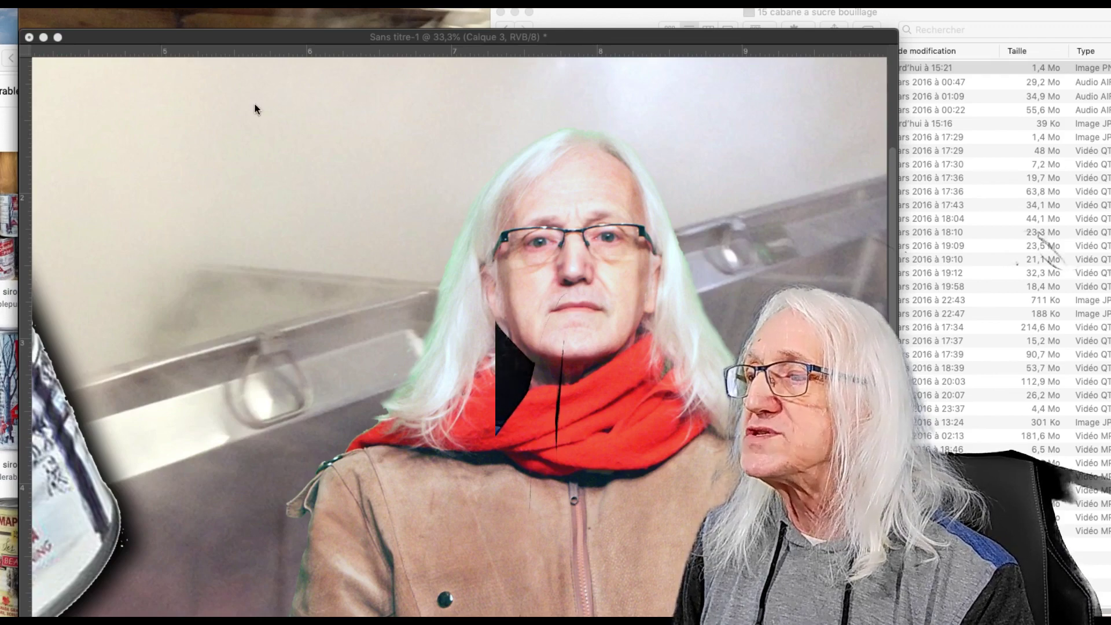
# - Start a text layer near the top of the canvas, clearing the stray letters
pyautogui.click(209, 40)
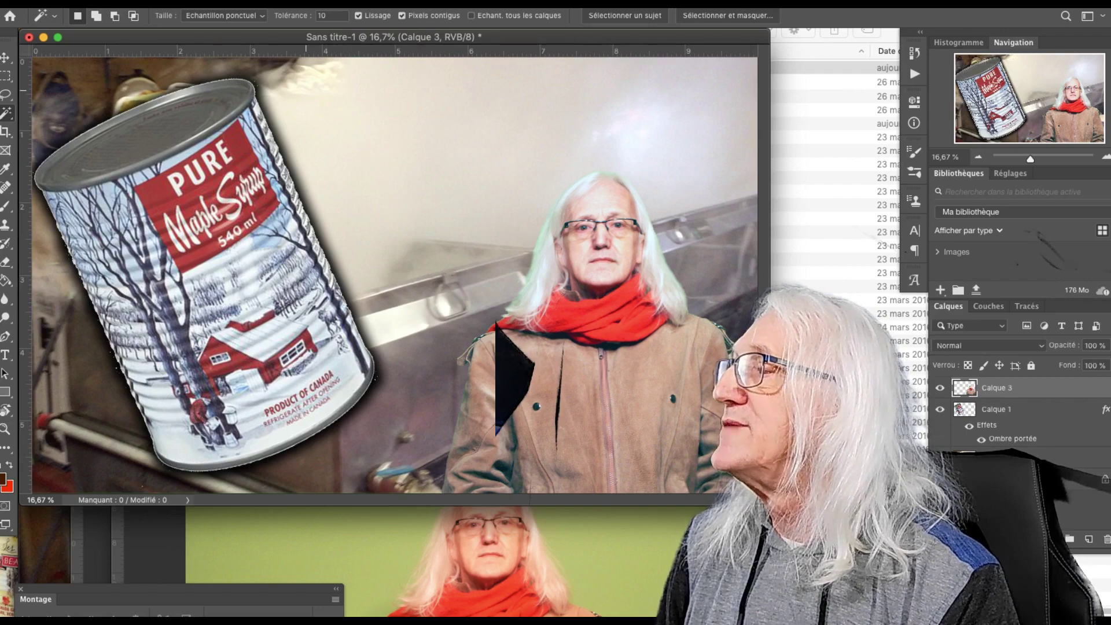
pyautogui.click(5, 354)
pyautogui.click(288, 114)
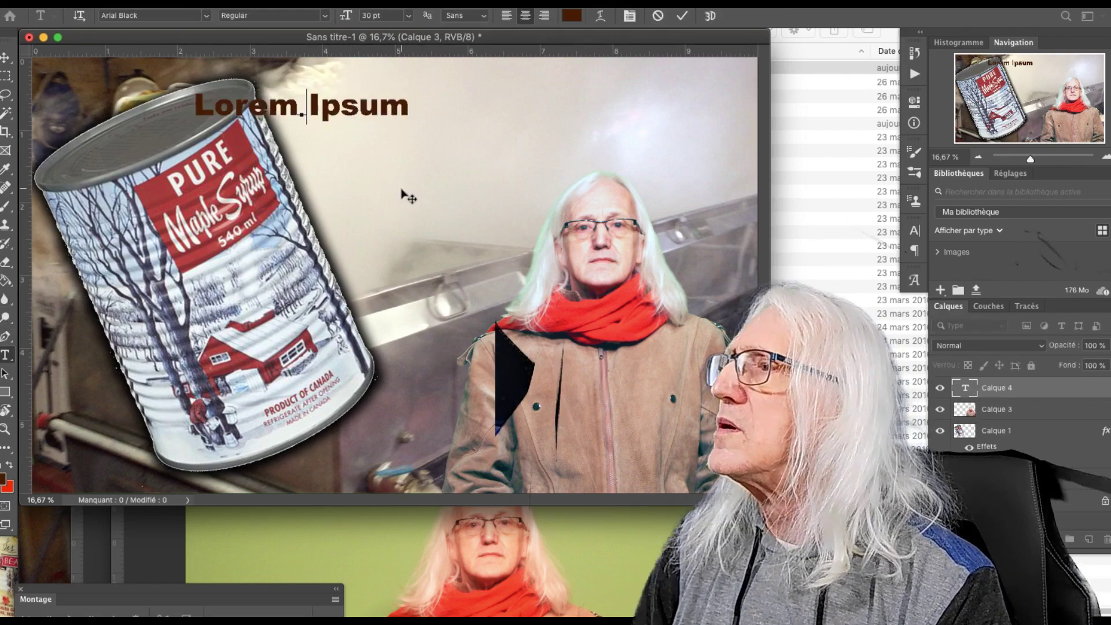
pyautogui.write('le')
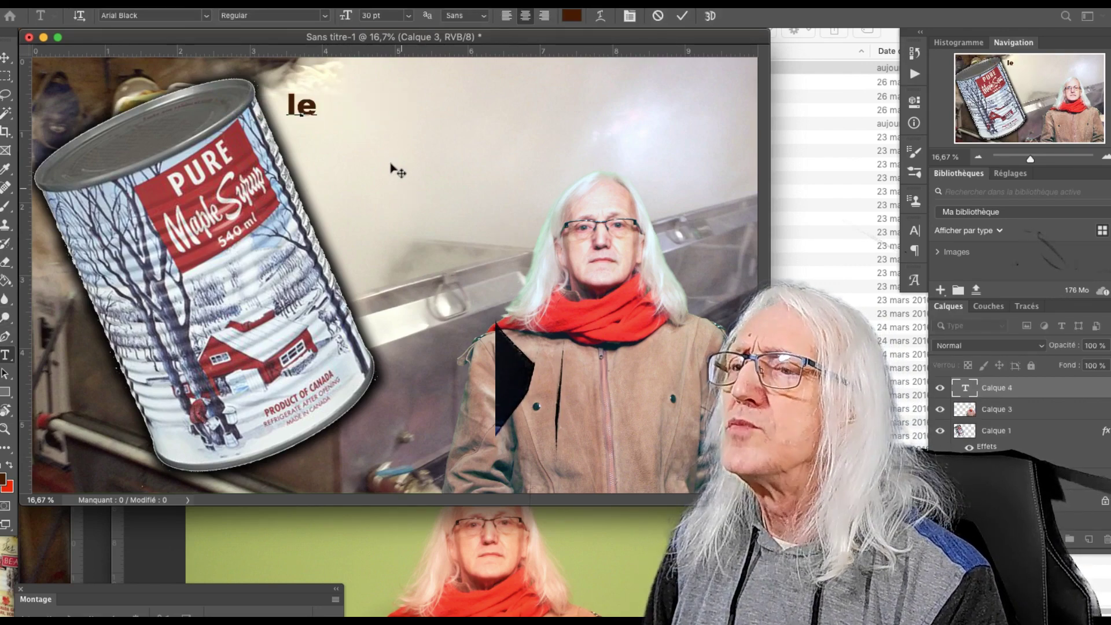
pyautogui.press('BackSpace')
pyautogui.press('BackSpace')
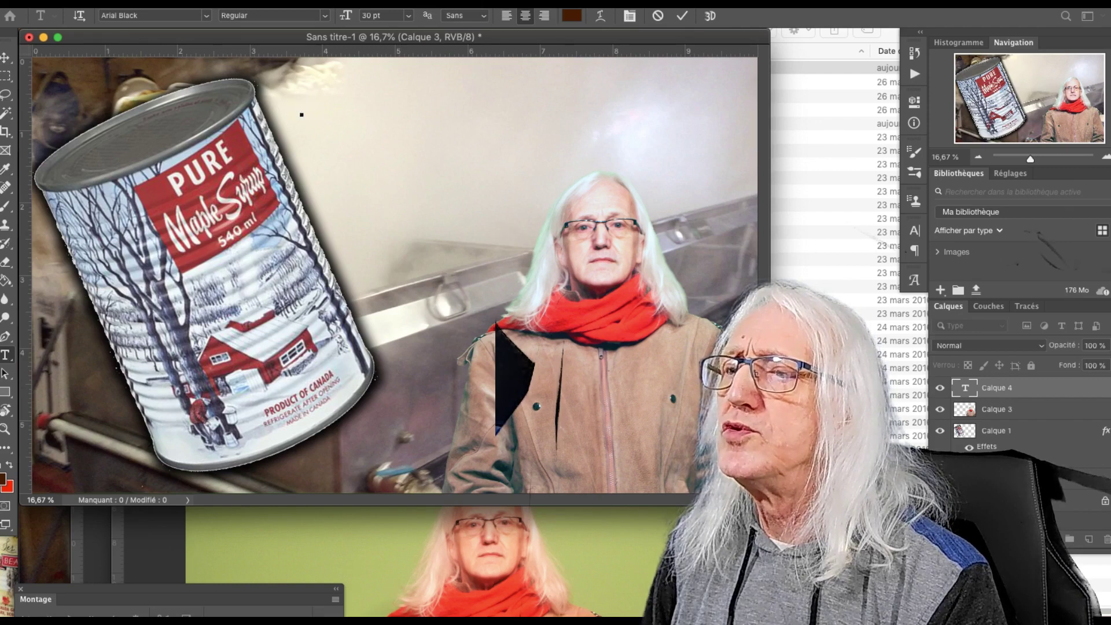
# - Set the text colour to a deep orange
pyautogui.click(573, 18)
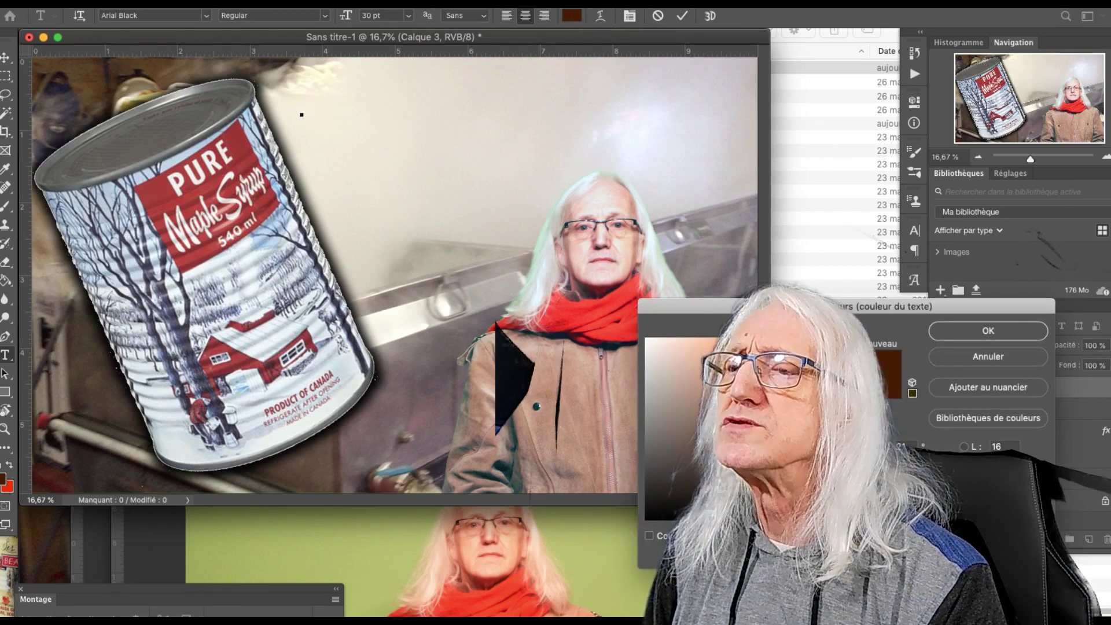
pyautogui.click(839, 353)
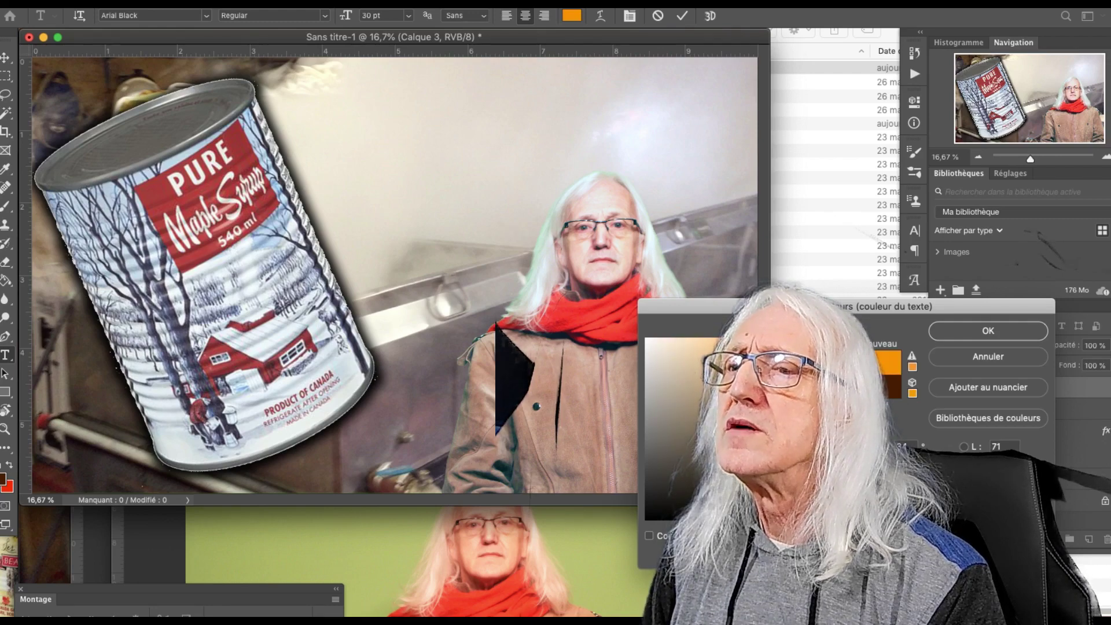
pyautogui.moveTo(839, 353); pyautogui.dragTo(845, 370)
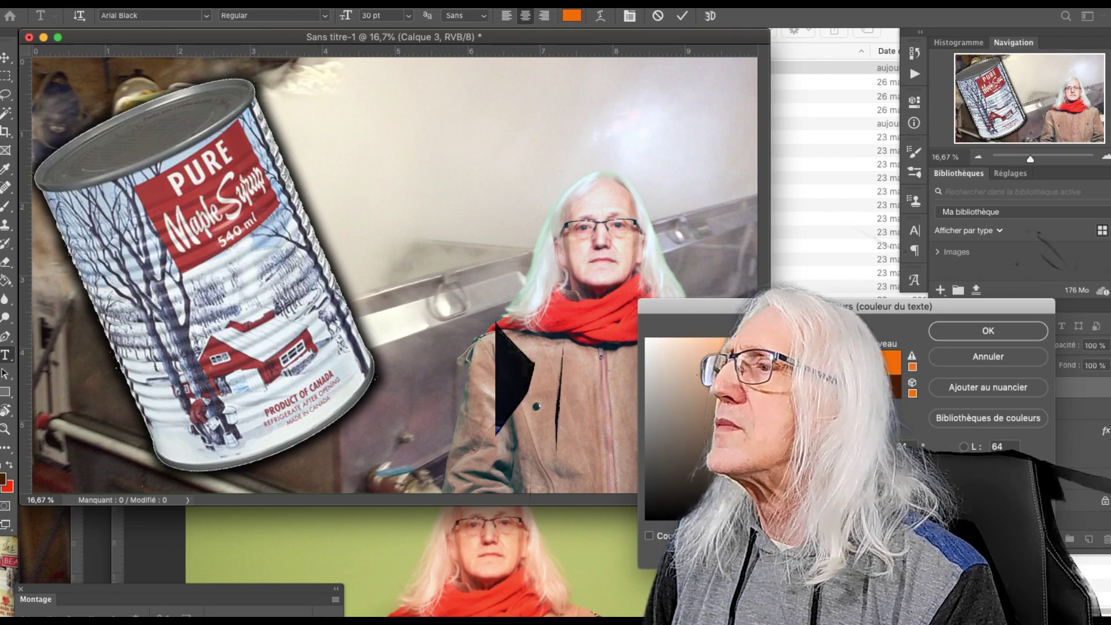
pyautogui.click(960, 331)
# - Select Calque 3, the man's layer, for repositioning
pyautogui.click(1047, 429)
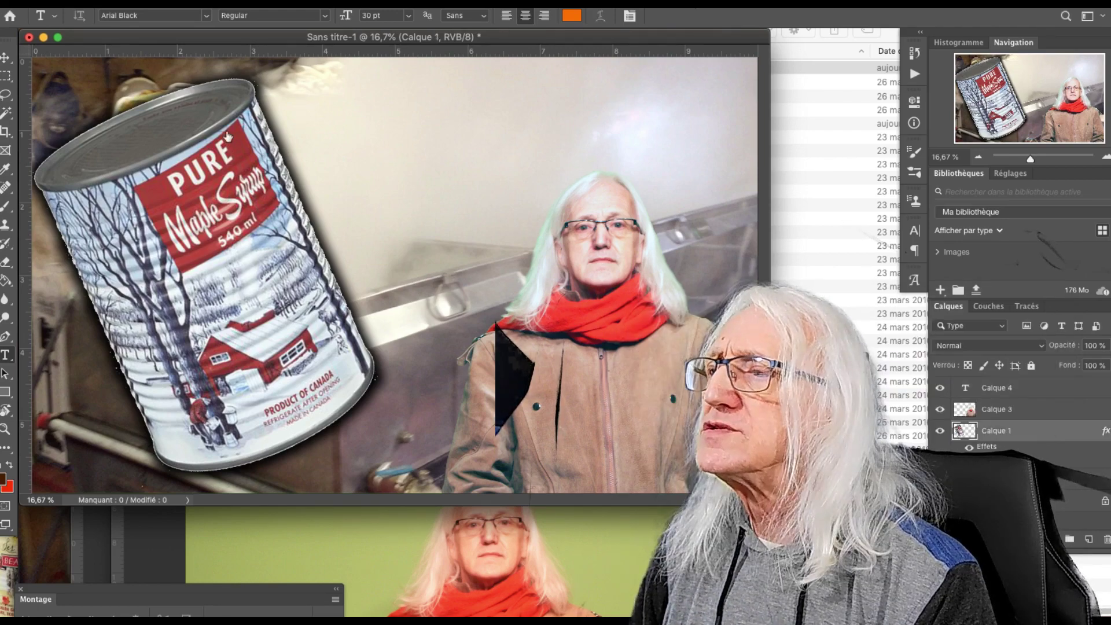
pyautogui.click(1044, 410)
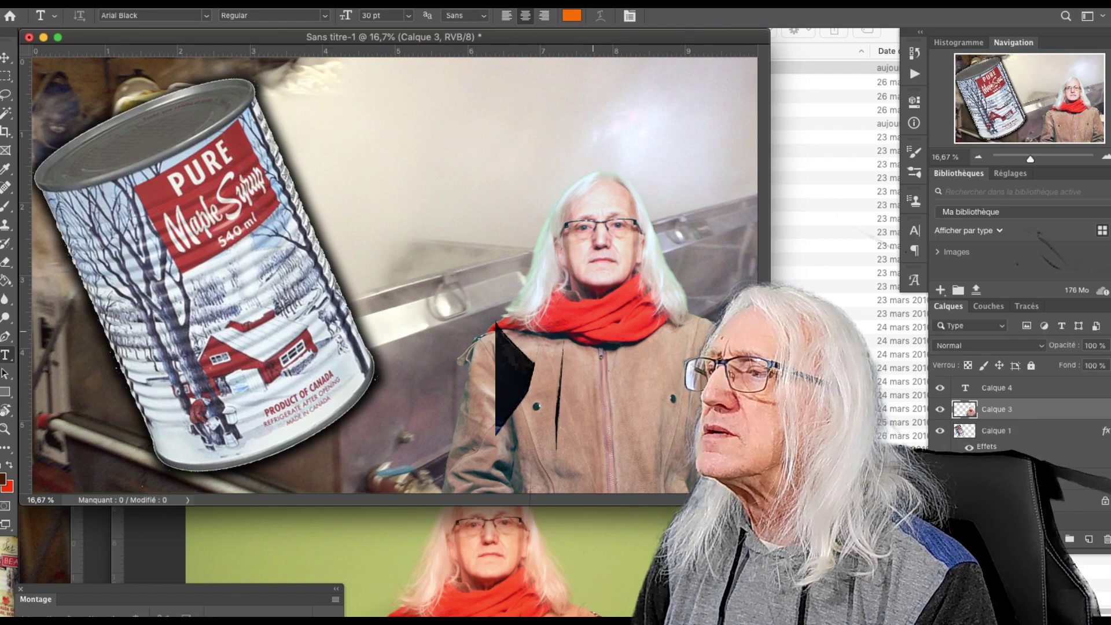
pyautogui.click(4, 58)
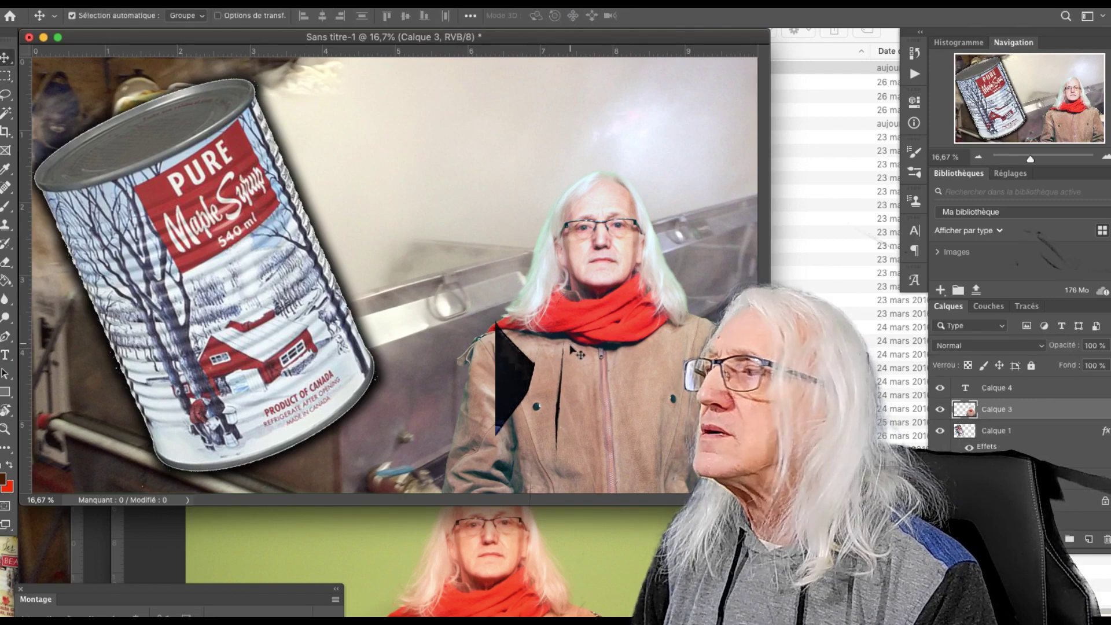
# - Move the man's cutout lower in the thumbnail
pyautogui.moveTo(570, 353); pyautogui.dragTo(567, 443)
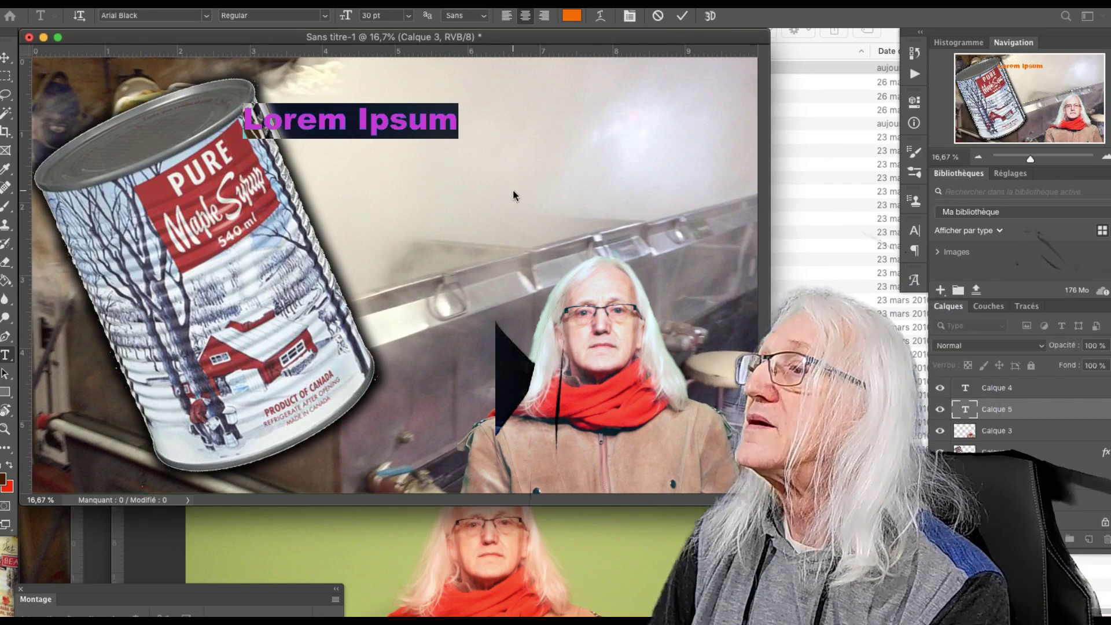
pyautogui.write('A')
pyautogui.press('BackSpace')
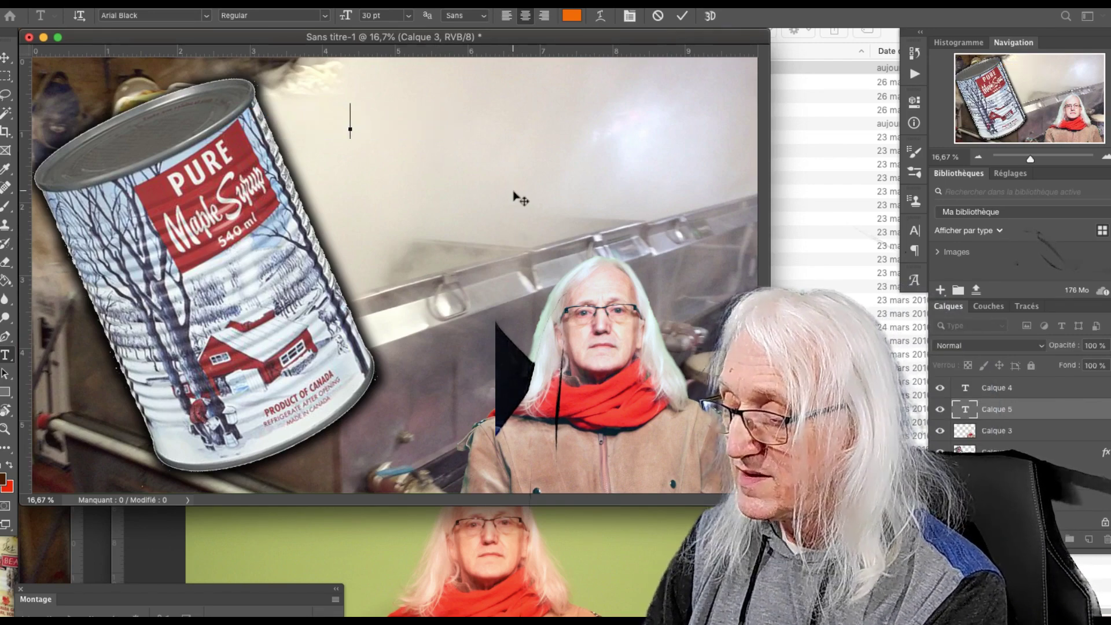
# - Type the title 'À l'ancienne', commit it, and place it near the top centre
pyautogui.write('À')
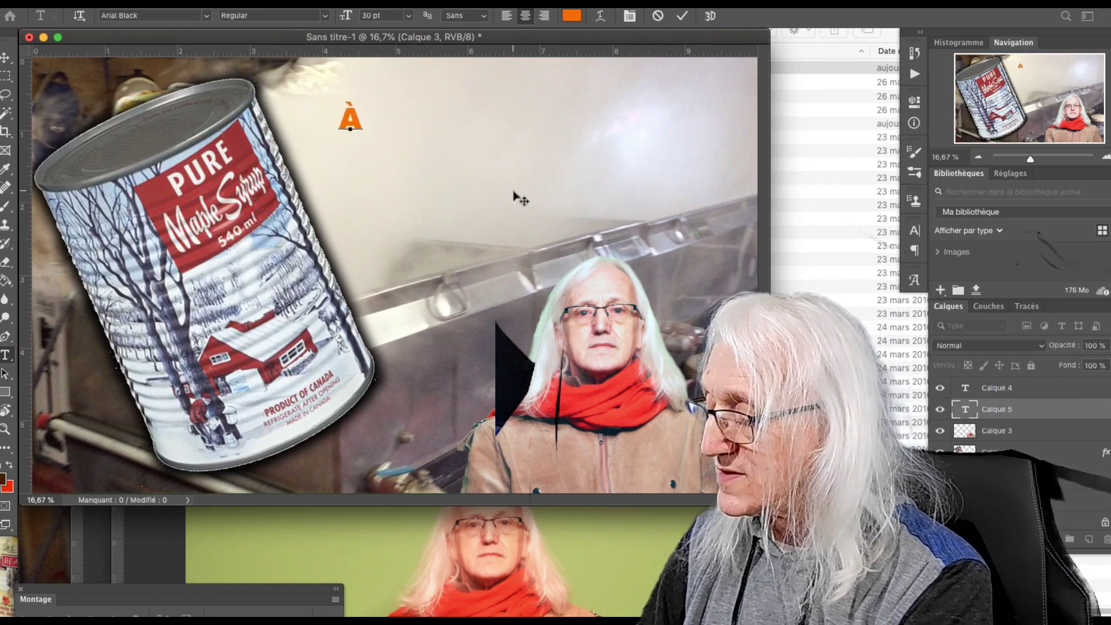
pyautogui.write(' l')
pyautogui.press('BackSpace')
pyautogui.press('BackSpace')
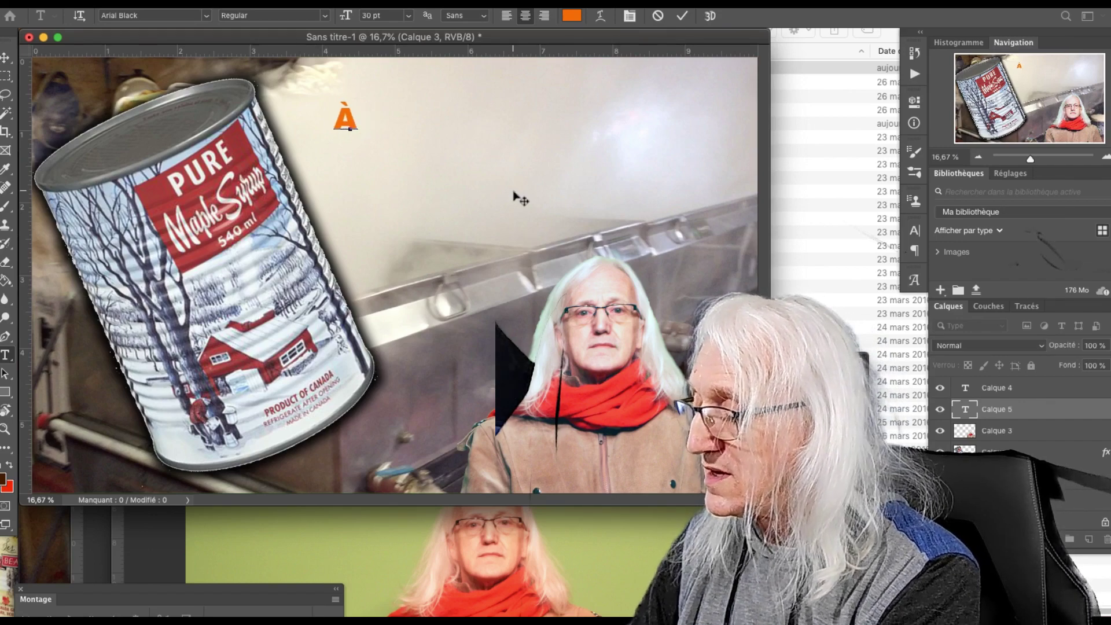
pyautogui.write(' l')
pyautogui.write("'a")
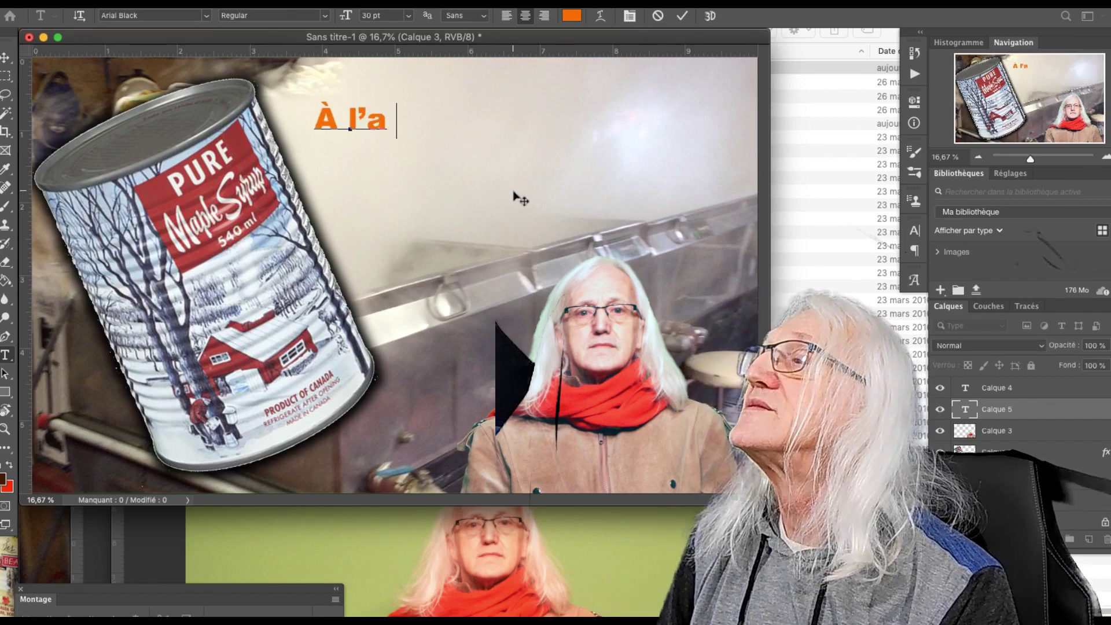
pyautogui.write('ncien')
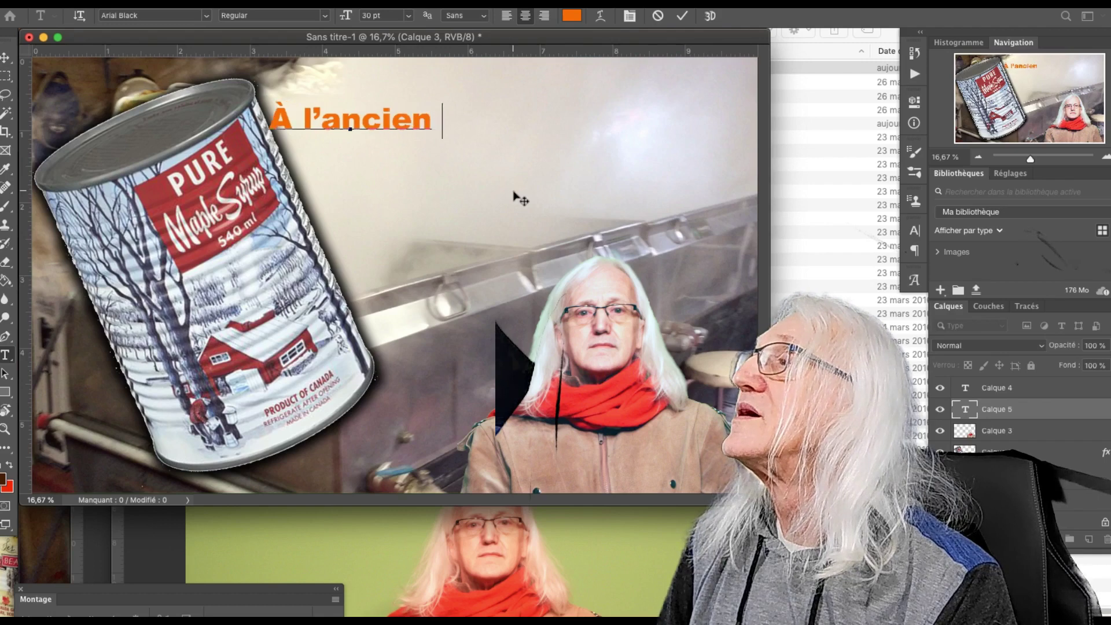
pyautogui.write('ne')
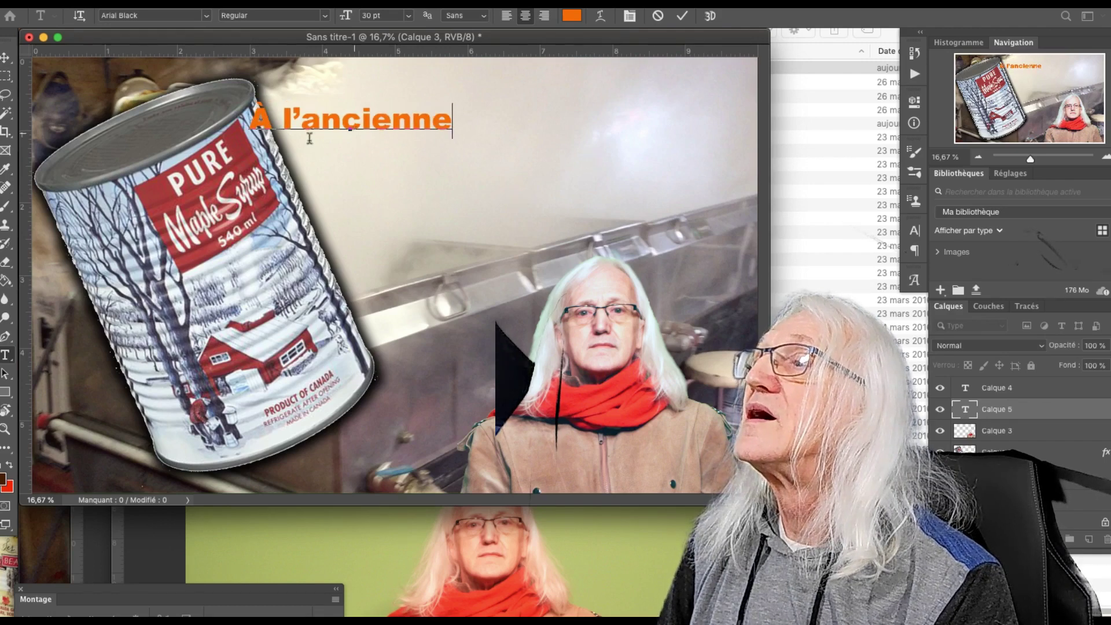
pyautogui.click(5, 59)
pyautogui.moveTo(386, 128); pyautogui.dragTo(408, 142)
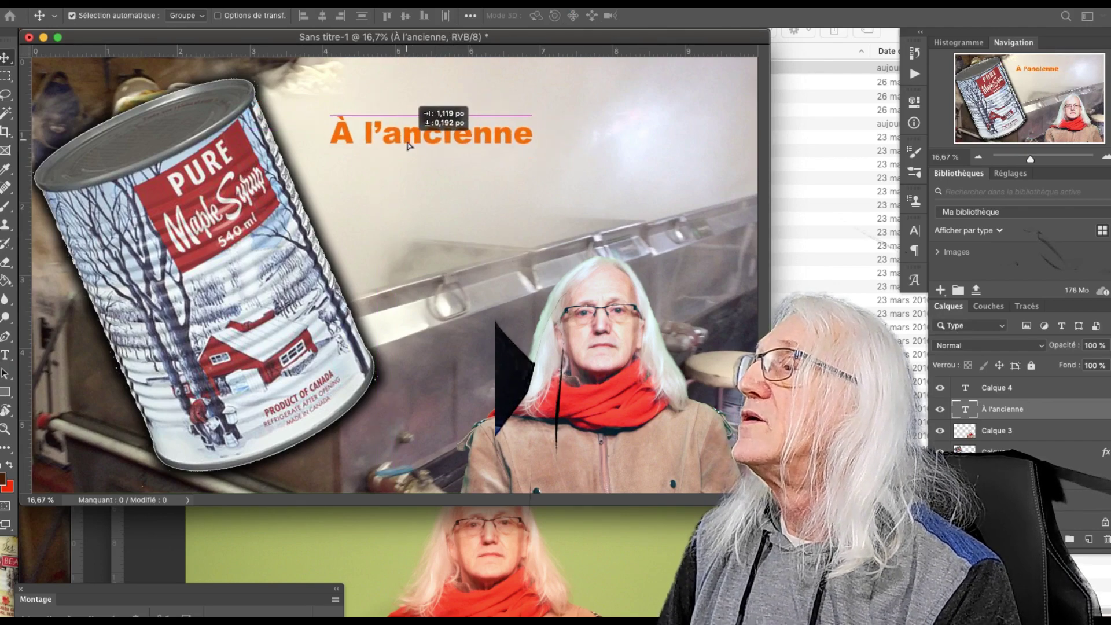
# - Scale the 'À l'ancienne' title up to about 173% with Free Transform
pyautogui.click(115, 3)
pyautogui.moveTo(174, 2)
pyautogui.press('Escape')
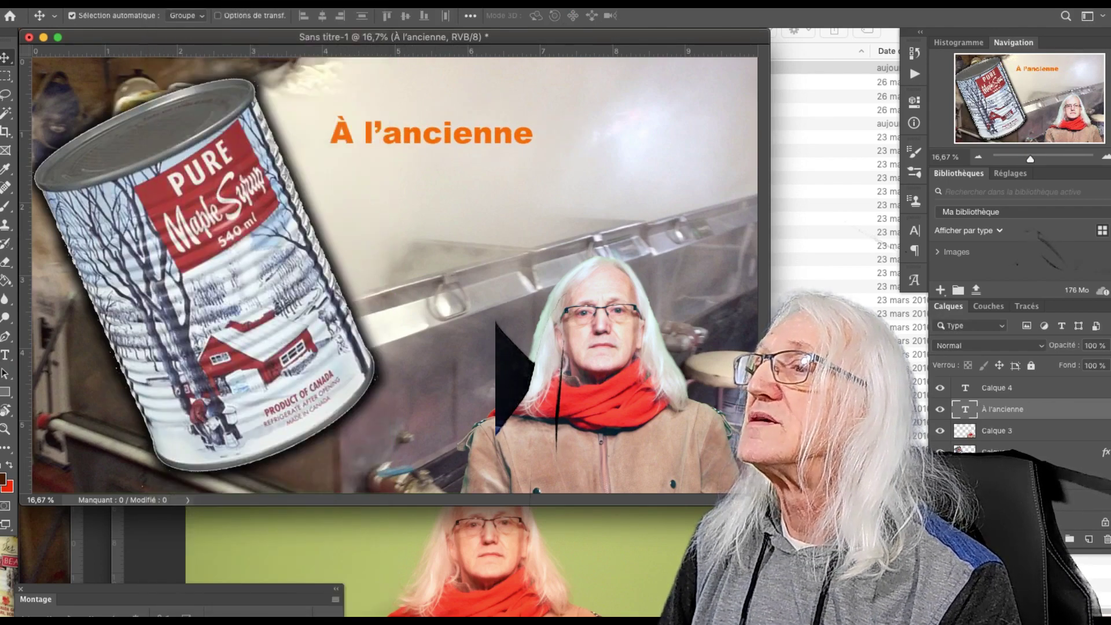
pyautogui.click(170, 3)
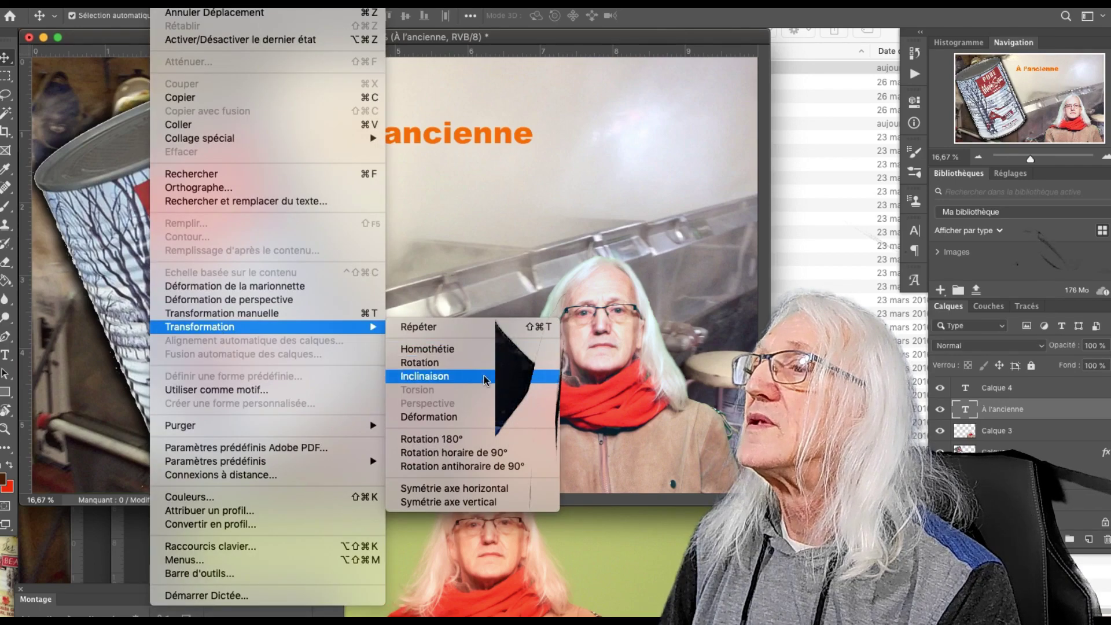
pyautogui.click(608, 193)
pyautogui.hotkey('ctrl', 't')
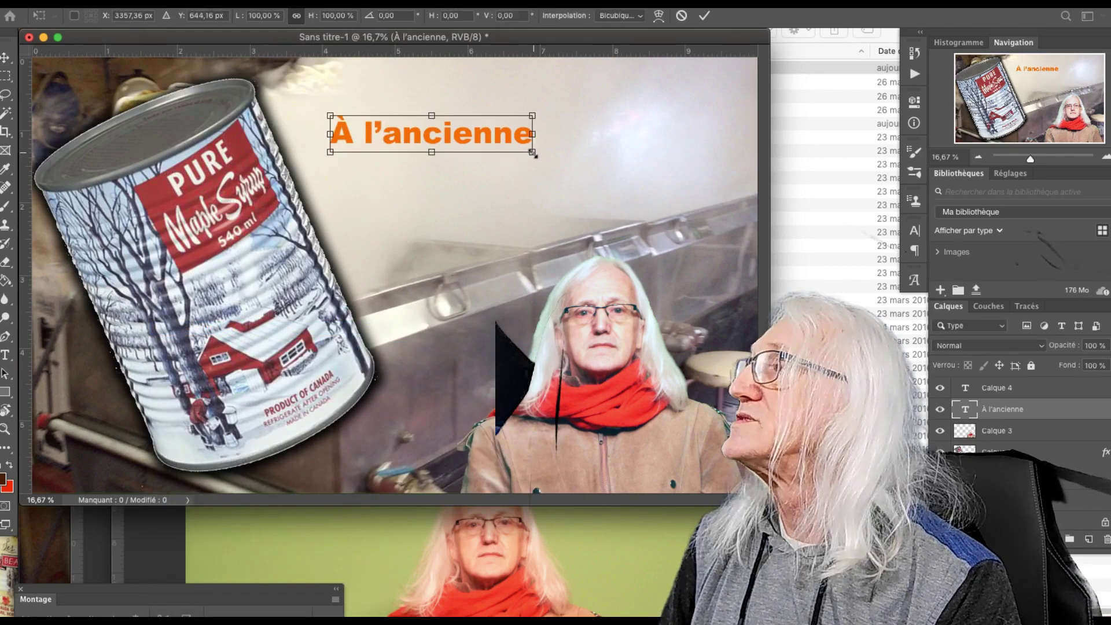
pyautogui.moveTo(618, 246); pyautogui.dragTo(666, 263)
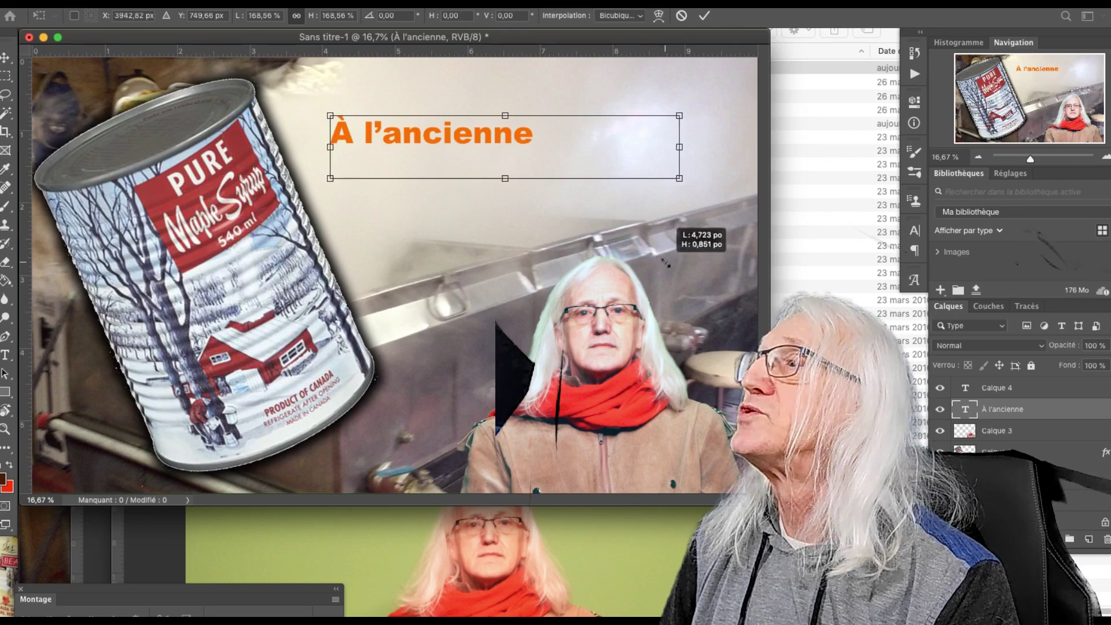
pyautogui.click(4, 58)
# - Rasterize the 'À l'ancienne' title through Puppet Warp, applying it without changes
pyautogui.click(156, 3)
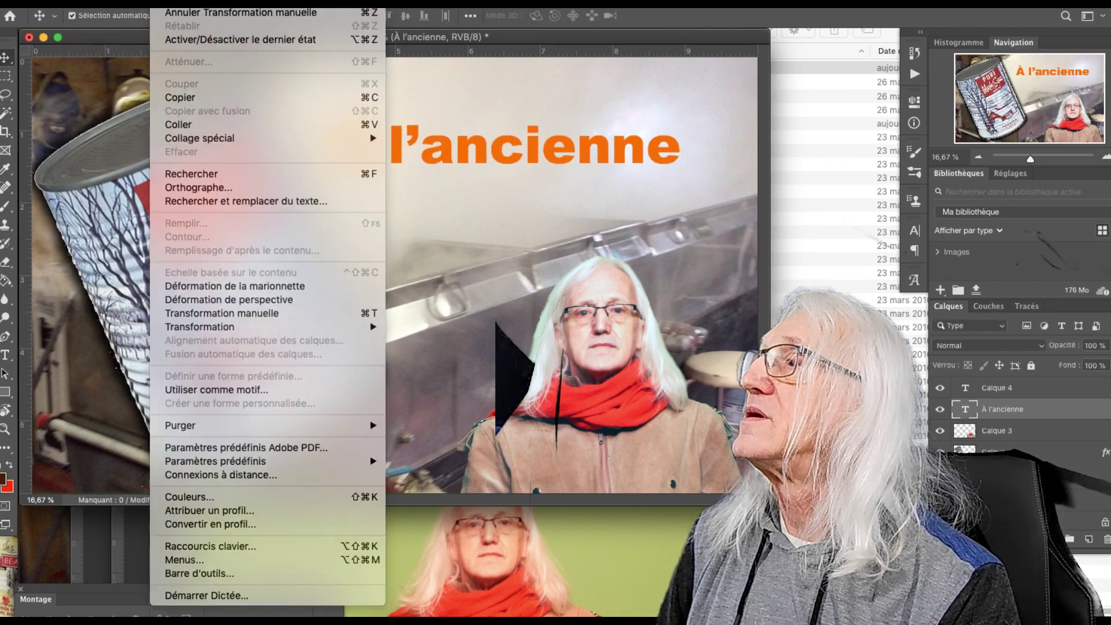
pyautogui.click(116, 3)
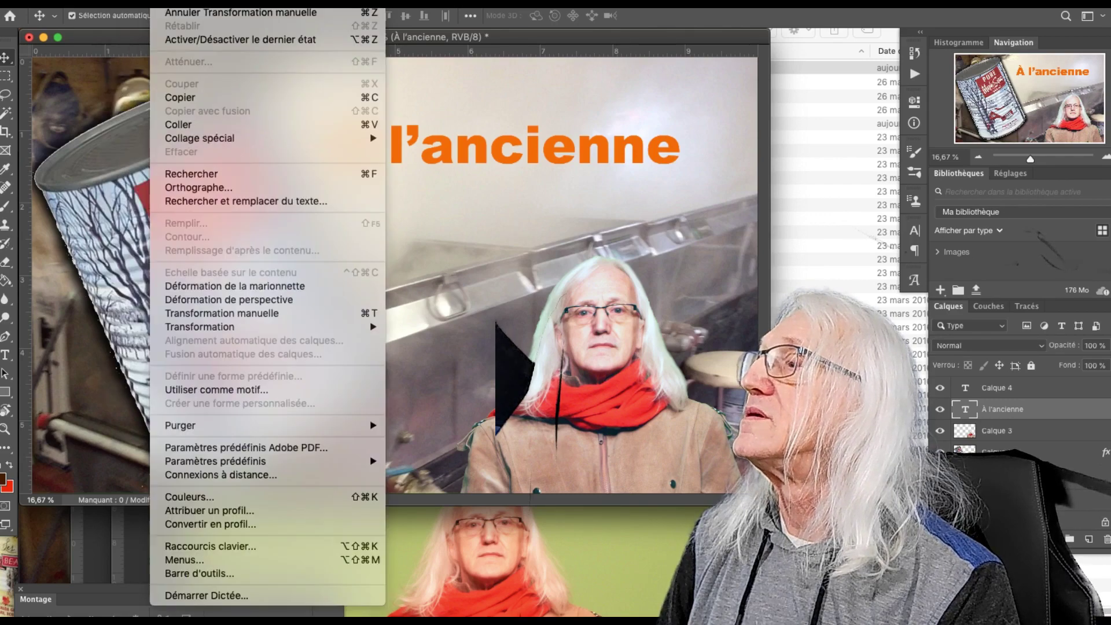
pyautogui.click(156, 3)
pyautogui.click(156, 3)
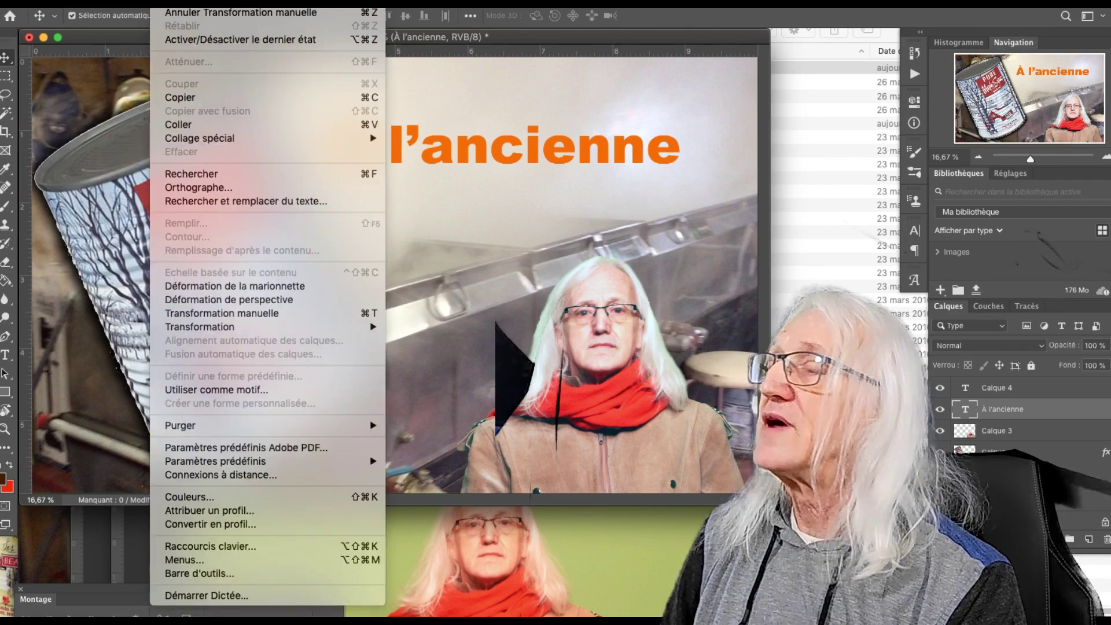
pyautogui.click(186, 287)
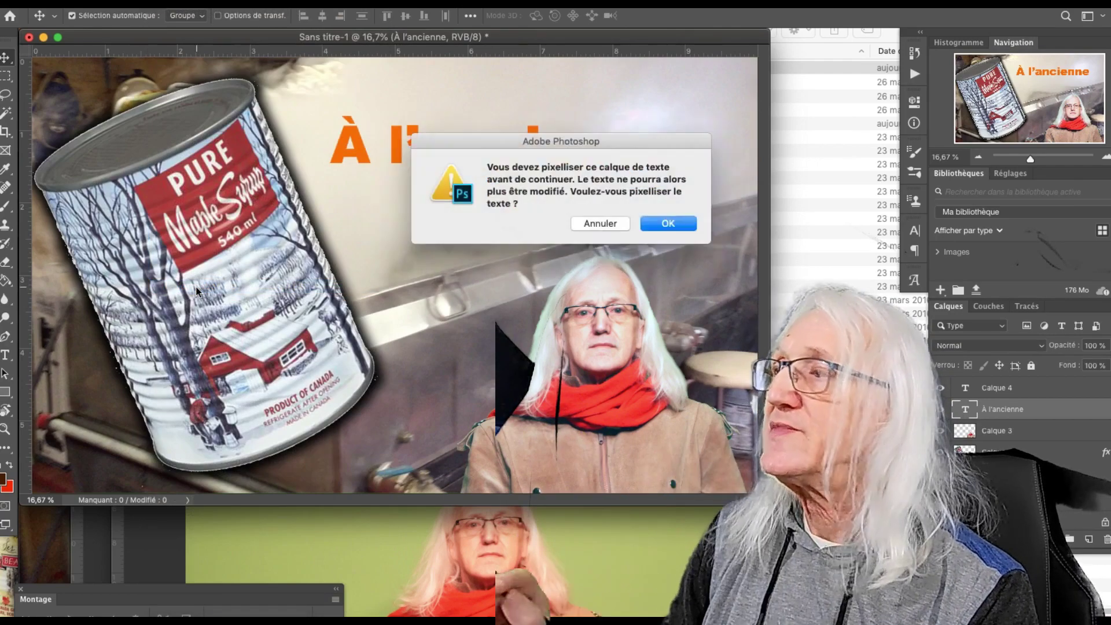
pyautogui.click(669, 224)
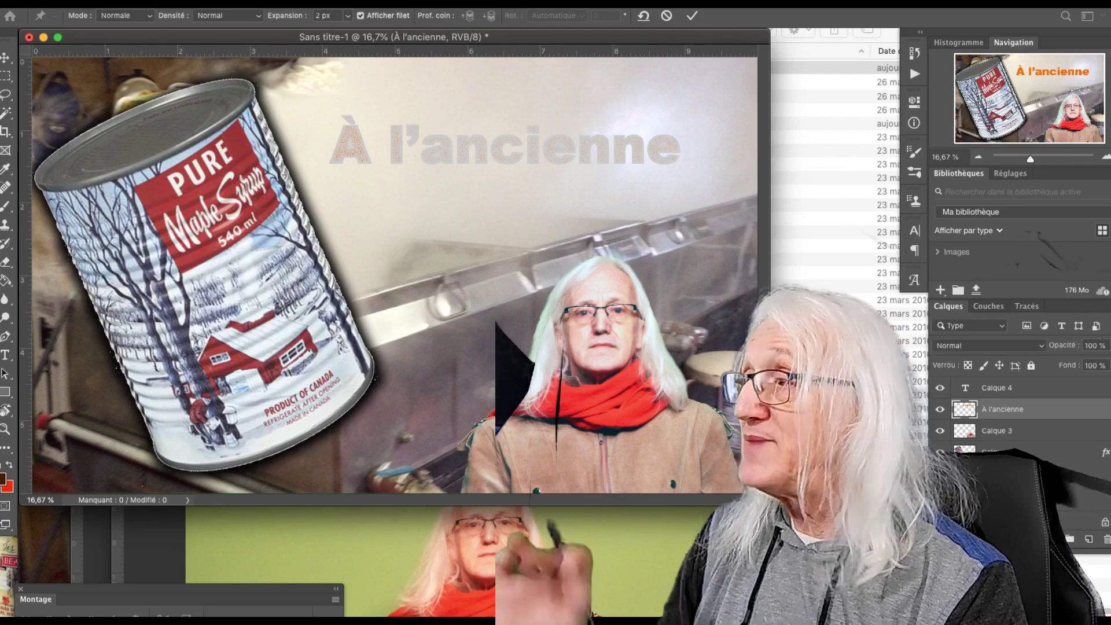
pyautogui.click(5, 62)
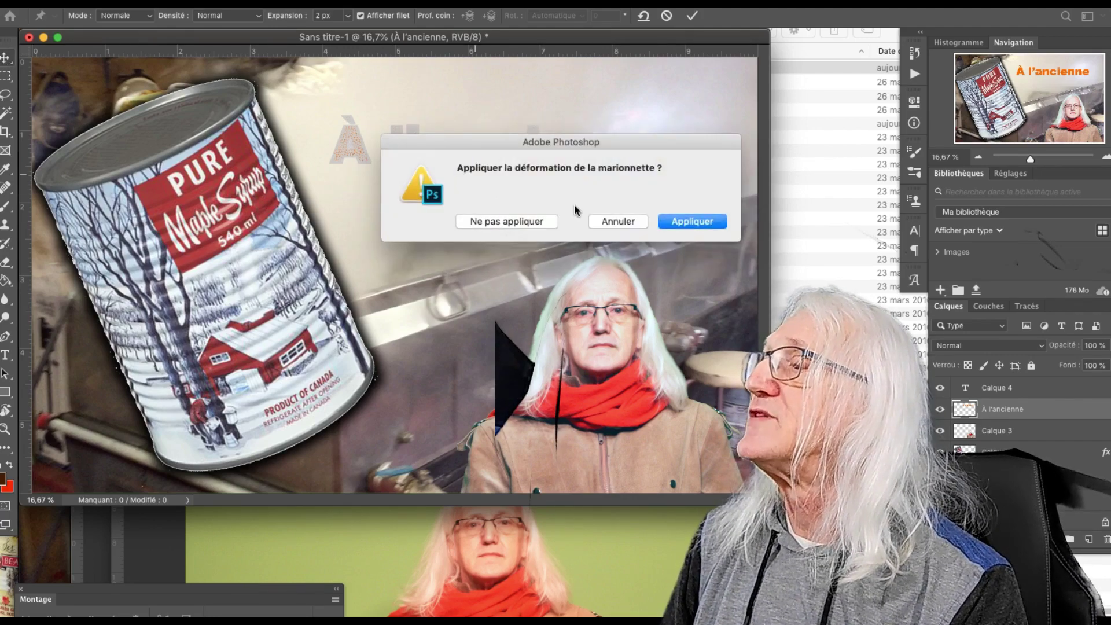
pyautogui.click(703, 224)
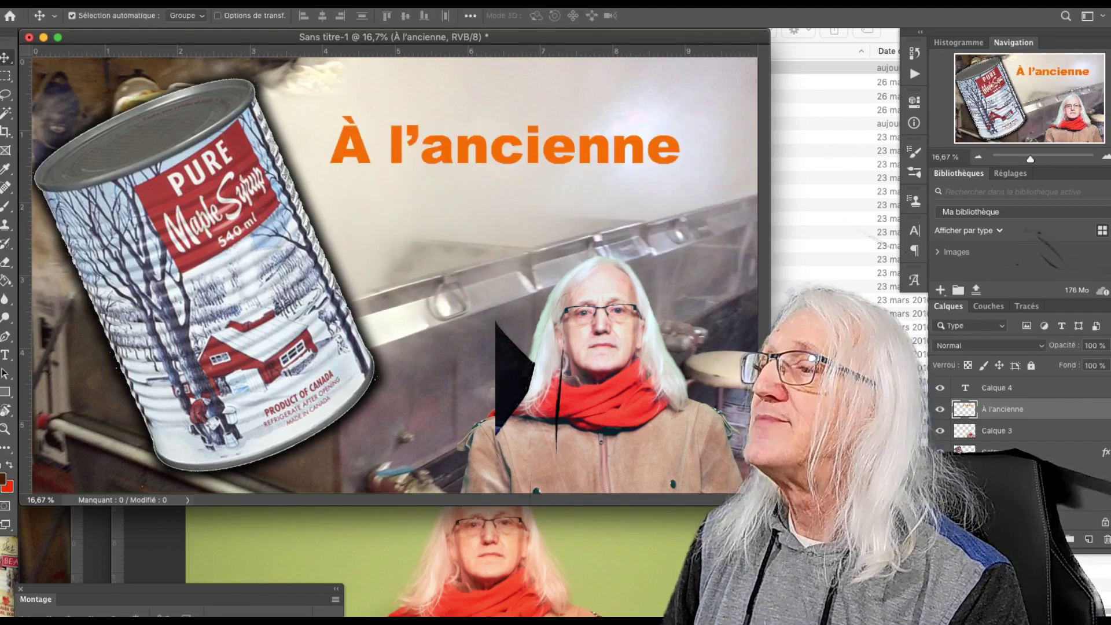
pyautogui.click(173, 3)
pyautogui.moveTo(200, 326)
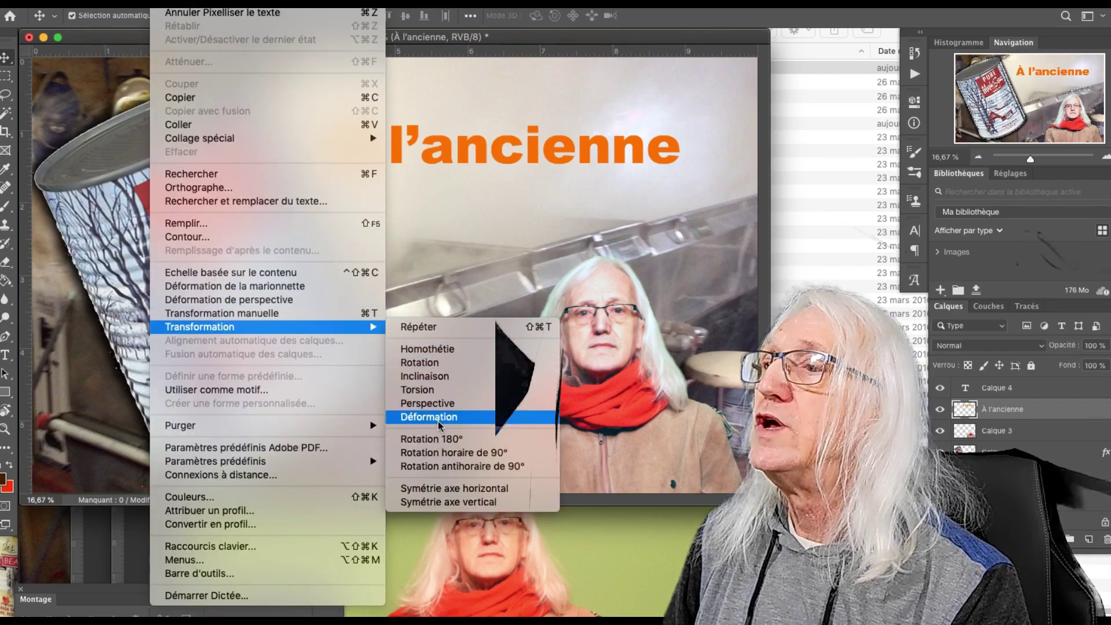
# - Start a custom warp on the title, bending its right end down and raising its left side
pyautogui.click(438, 418)
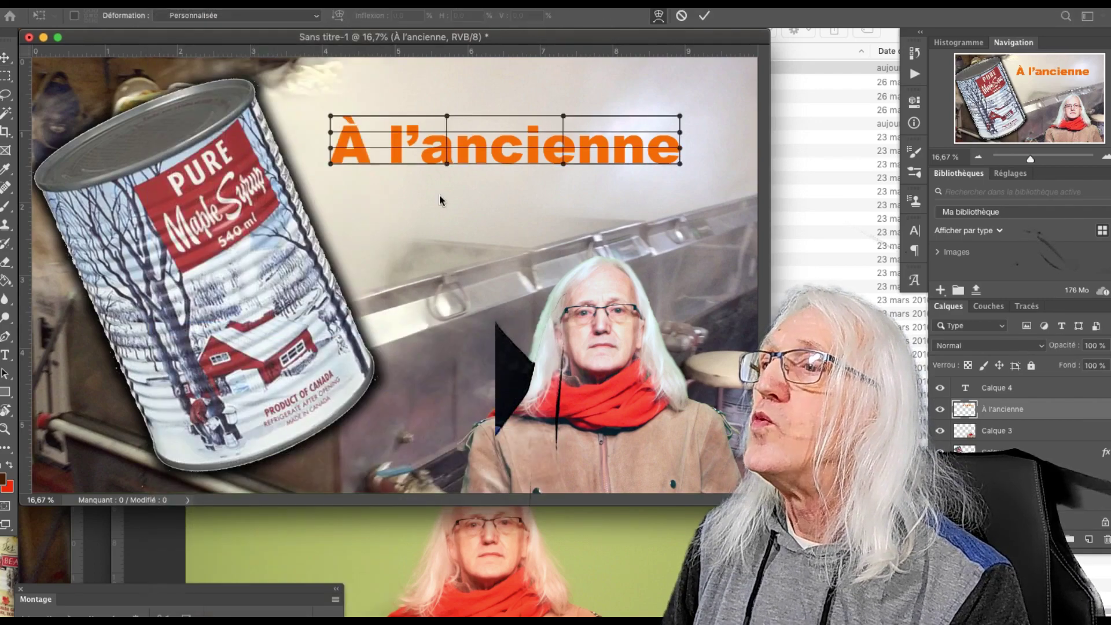
pyautogui.moveTo(680, 164); pyautogui.dragTo(718, 231)
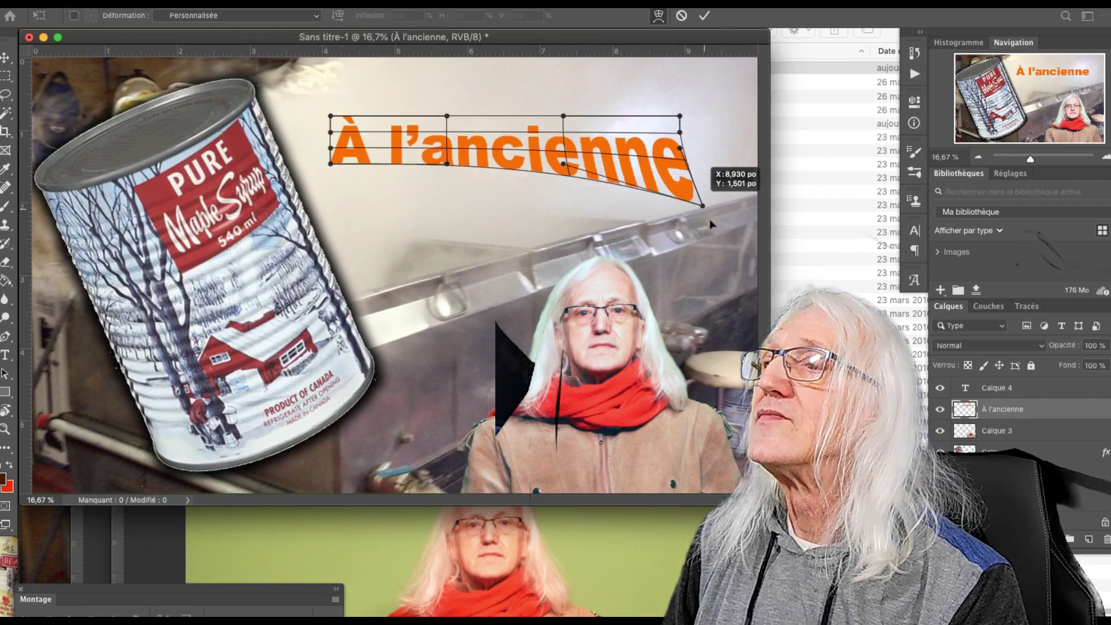
pyautogui.moveTo(680, 116); pyautogui.dragTo(718, 82)
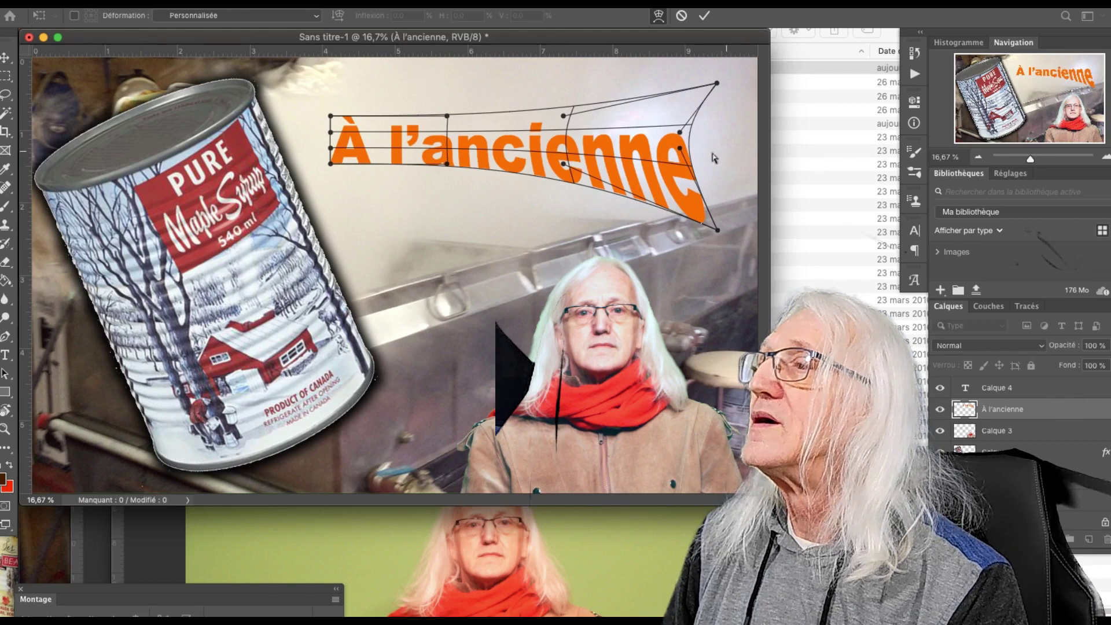
pyautogui.moveTo(680, 148); pyautogui.dragTo(719, 149)
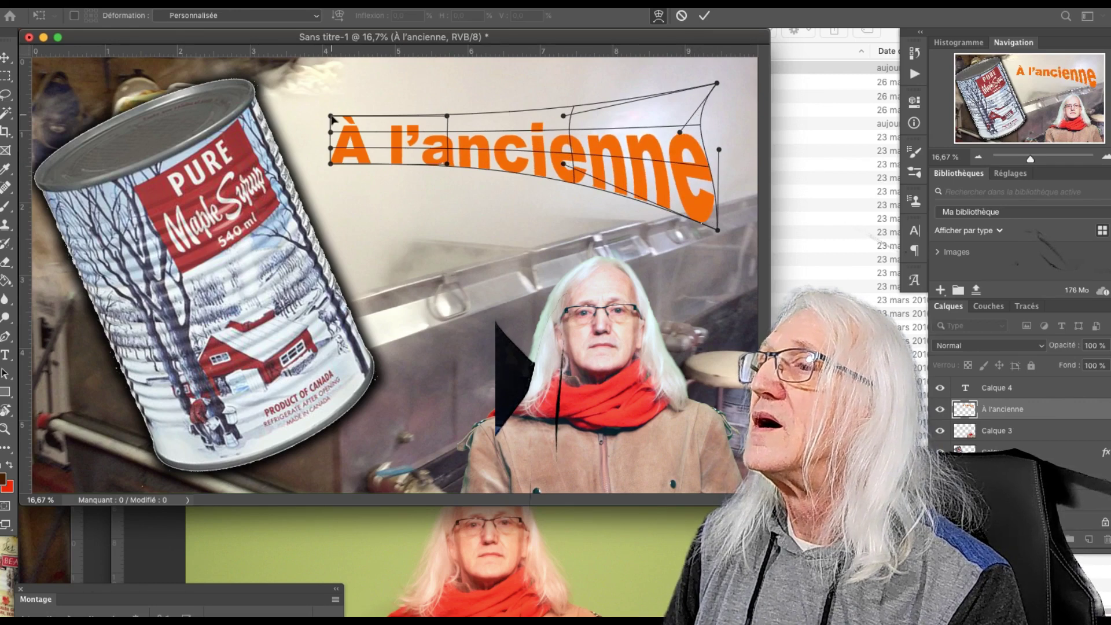
pyautogui.moveTo(331, 116); pyautogui.dragTo(297, 70)
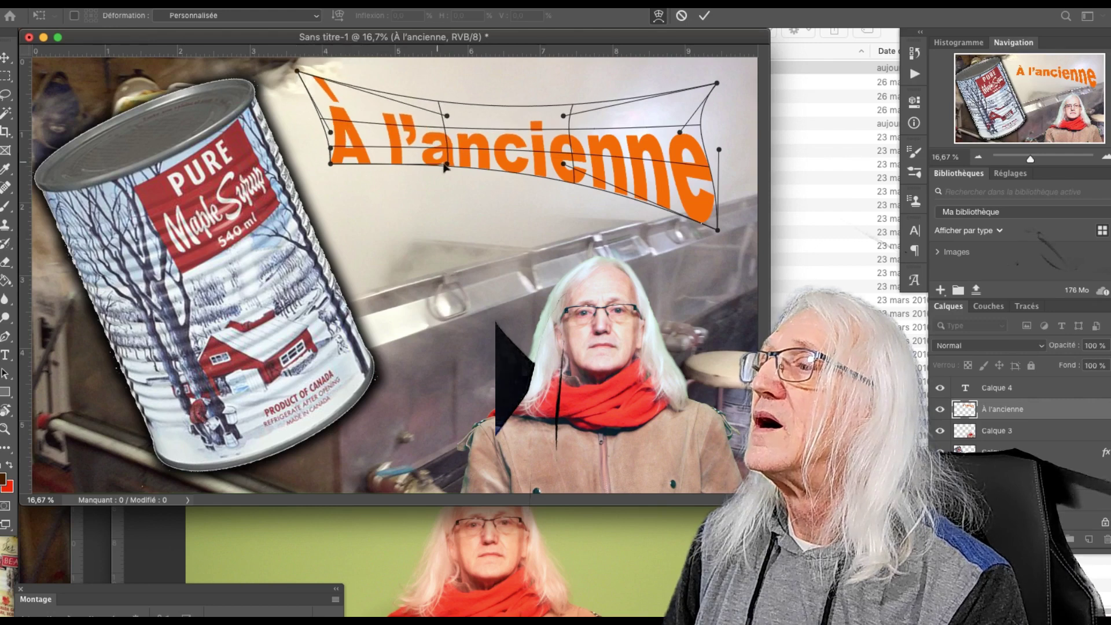
pyautogui.moveTo(446, 165); pyautogui.dragTo(437, 204)
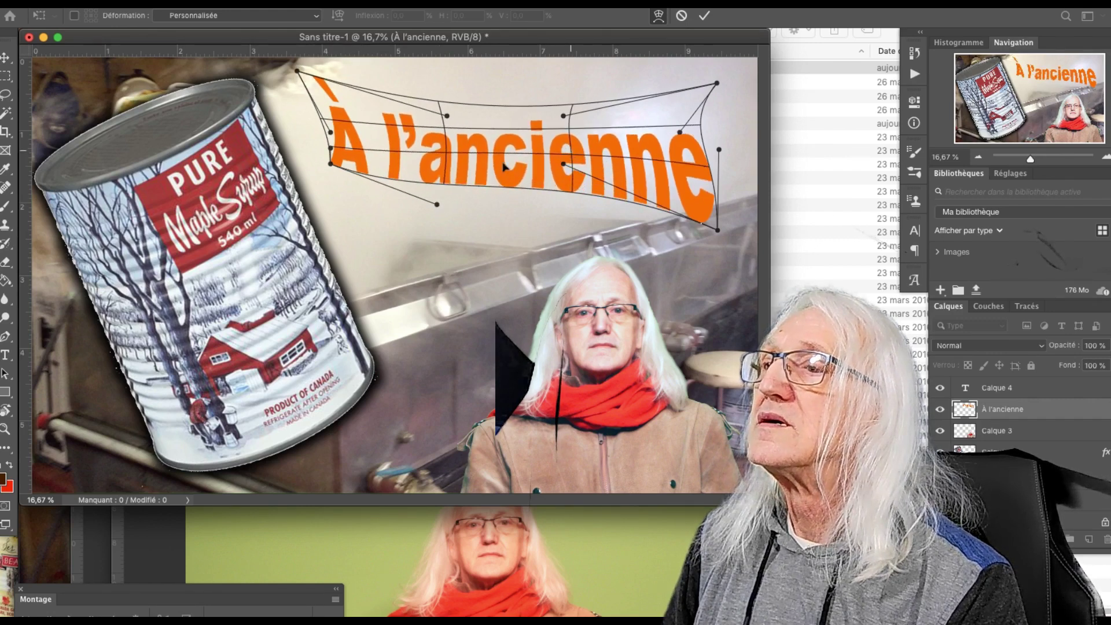
pyautogui.moveTo(327, 167); pyautogui.dragTo(308, 185)
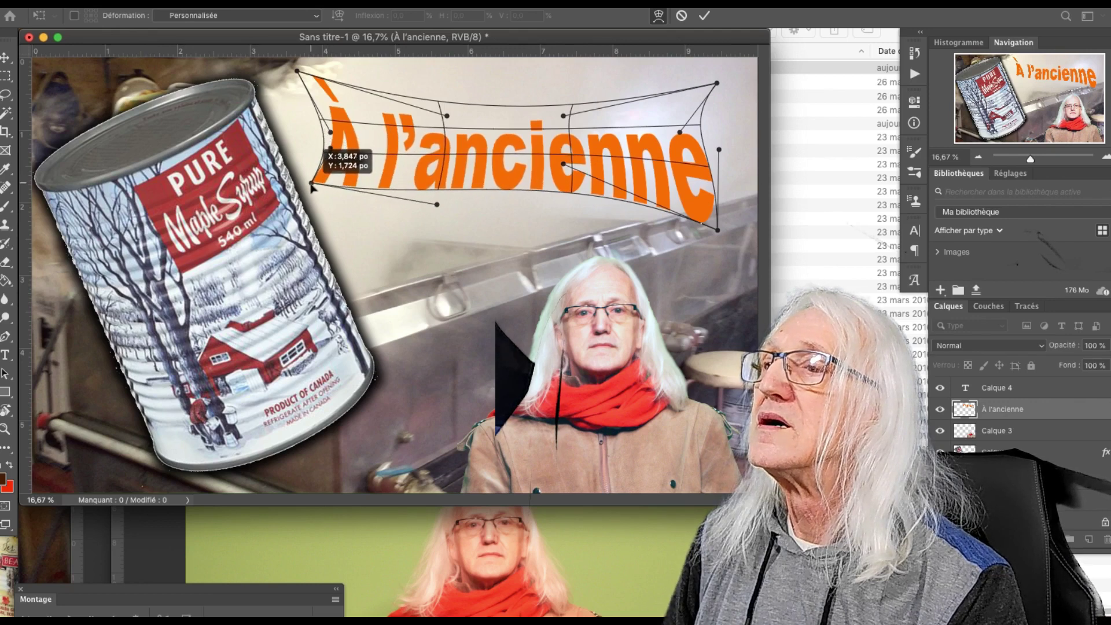
# - Swell both ends of the title, lift its top edge, and commit the warp
pyautogui.moveTo(718, 230); pyautogui.dragTo(734, 272)
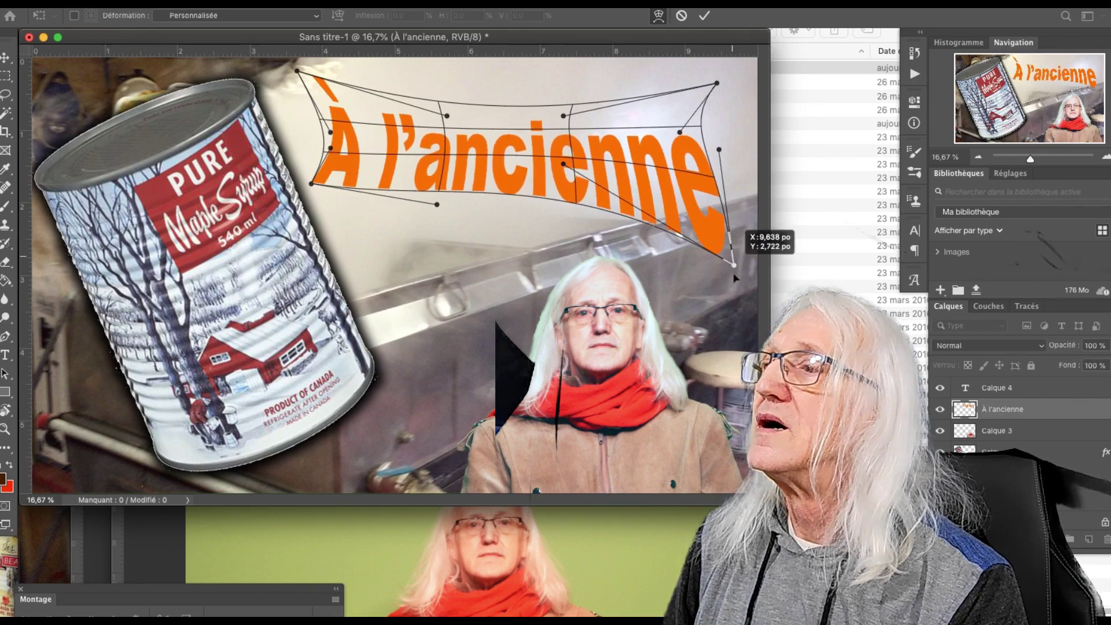
pyautogui.moveTo(700, 132); pyautogui.dragTo(732, 134)
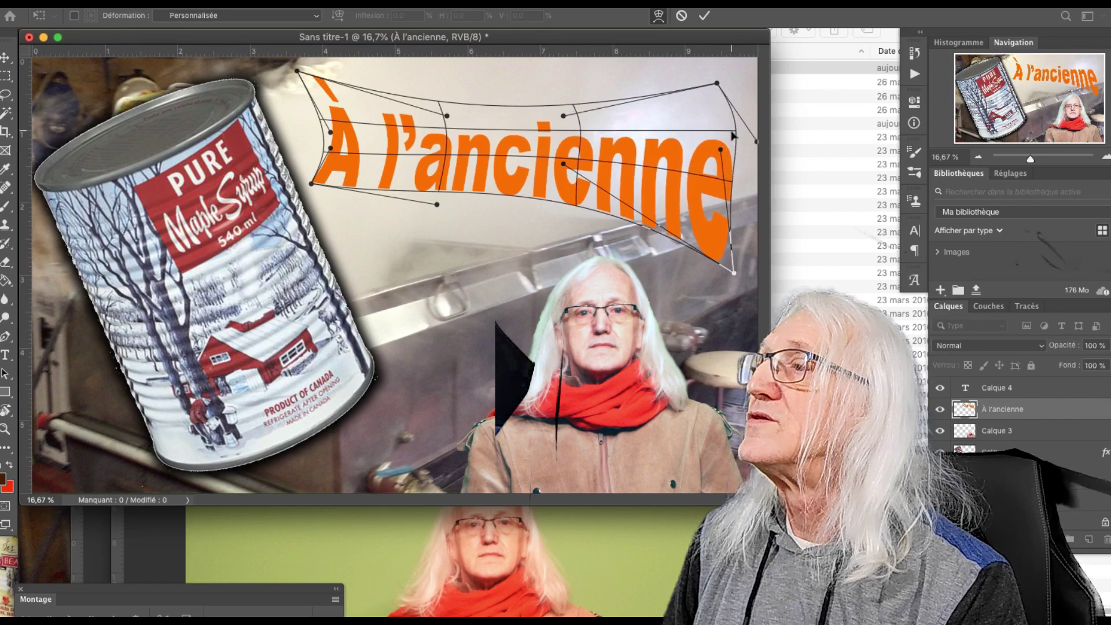
pyautogui.moveTo(716, 86); pyautogui.dragTo(726, 74)
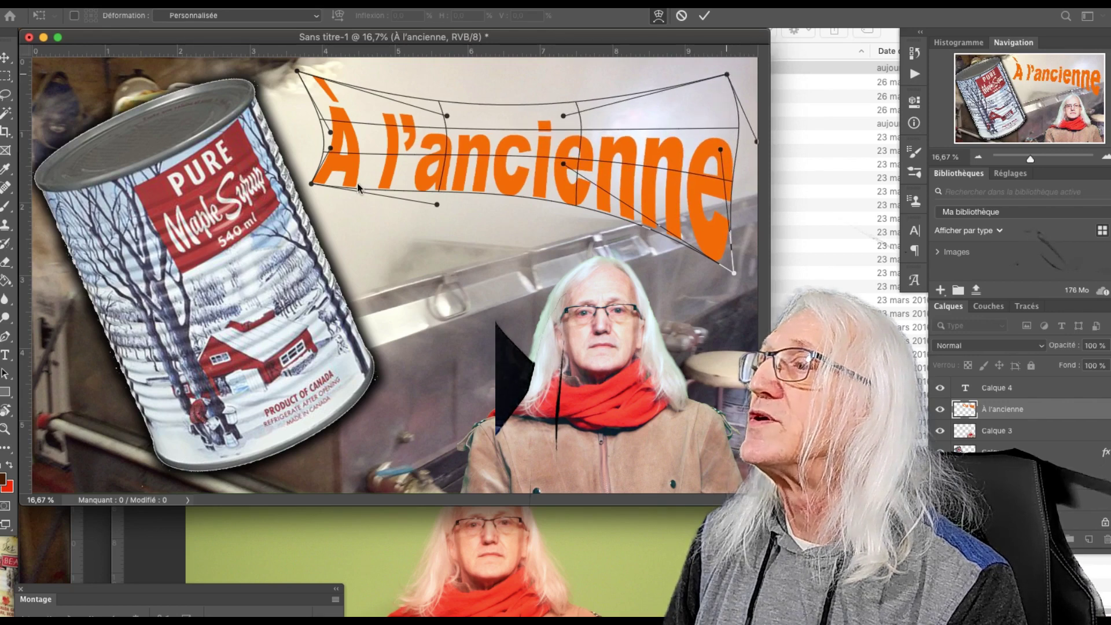
pyautogui.moveTo(312, 184); pyautogui.dragTo(335, 230)
pyautogui.moveTo(297, 71); pyautogui.dragTo(283, 73)
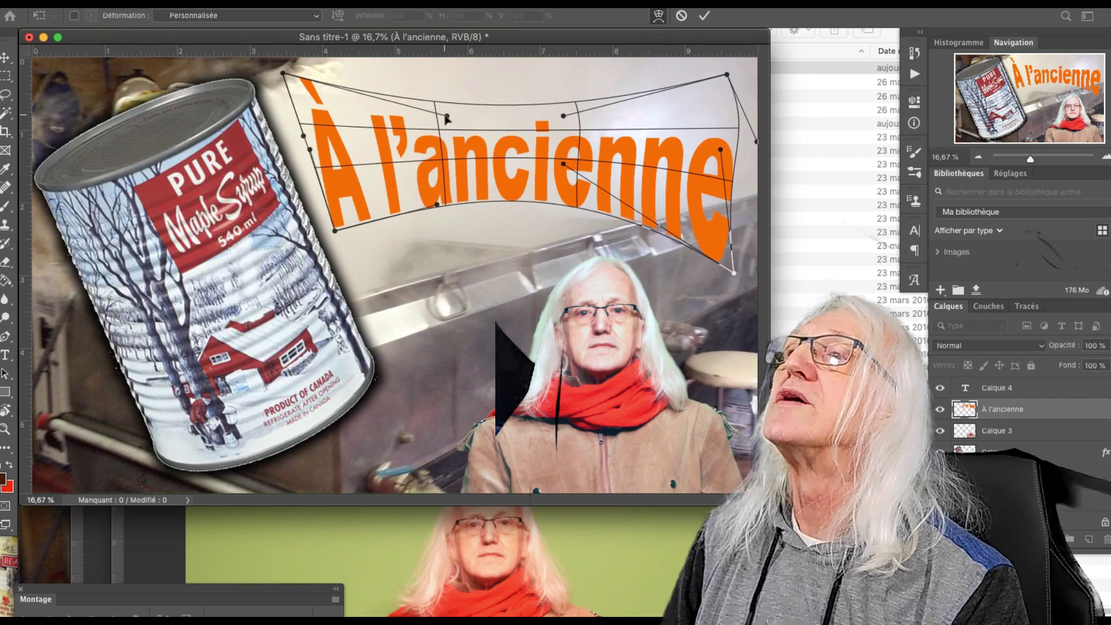
pyautogui.moveTo(446, 115); pyautogui.dragTo(444, 97)
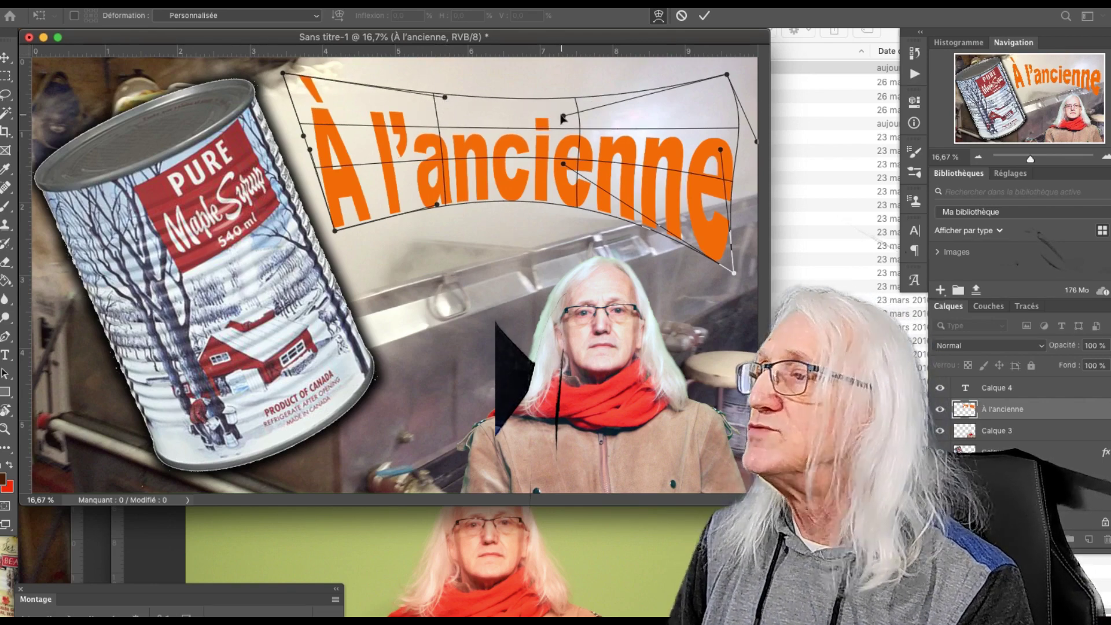
pyautogui.moveTo(562, 117); pyautogui.dragTo(556, 105)
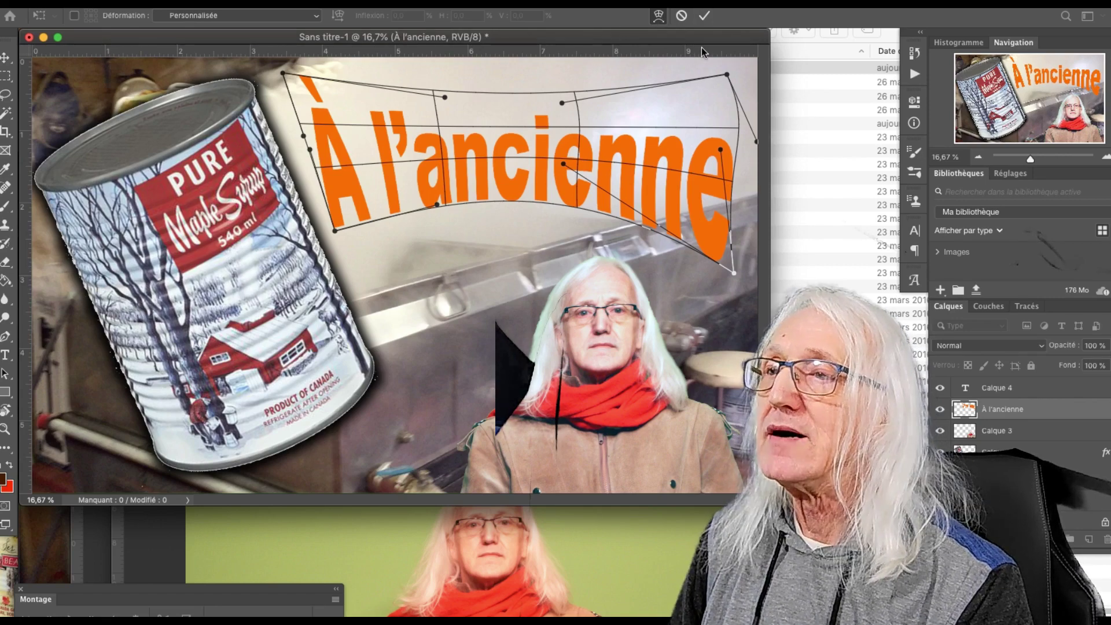
pyautogui.click(5, 58)
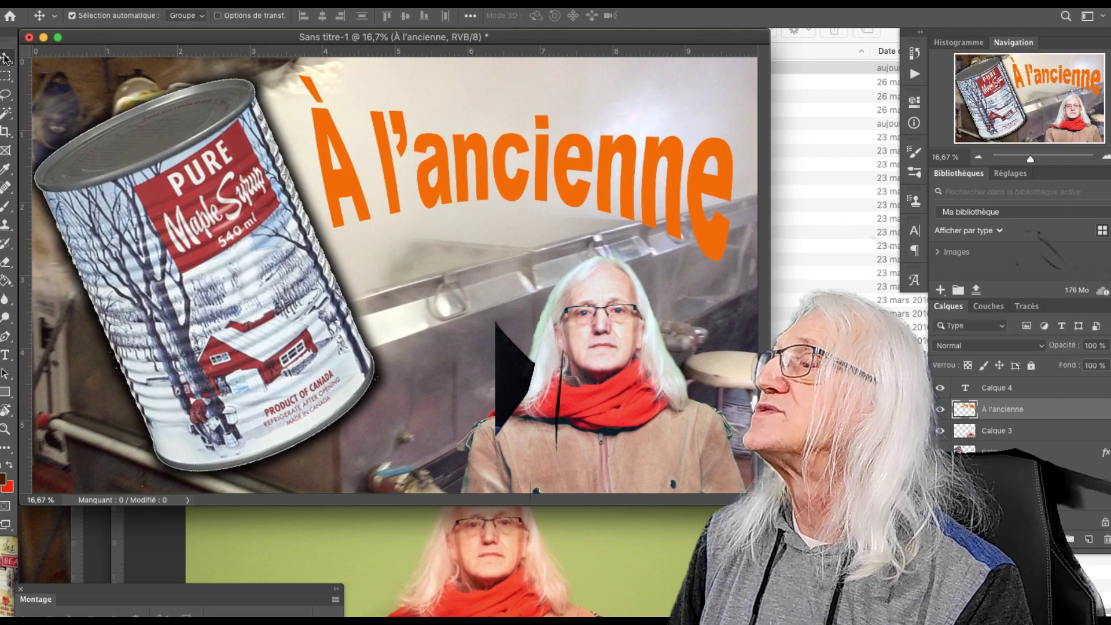
# - Add a Bevel & Emboss layer style to the title
pyautogui.click(200, 3)
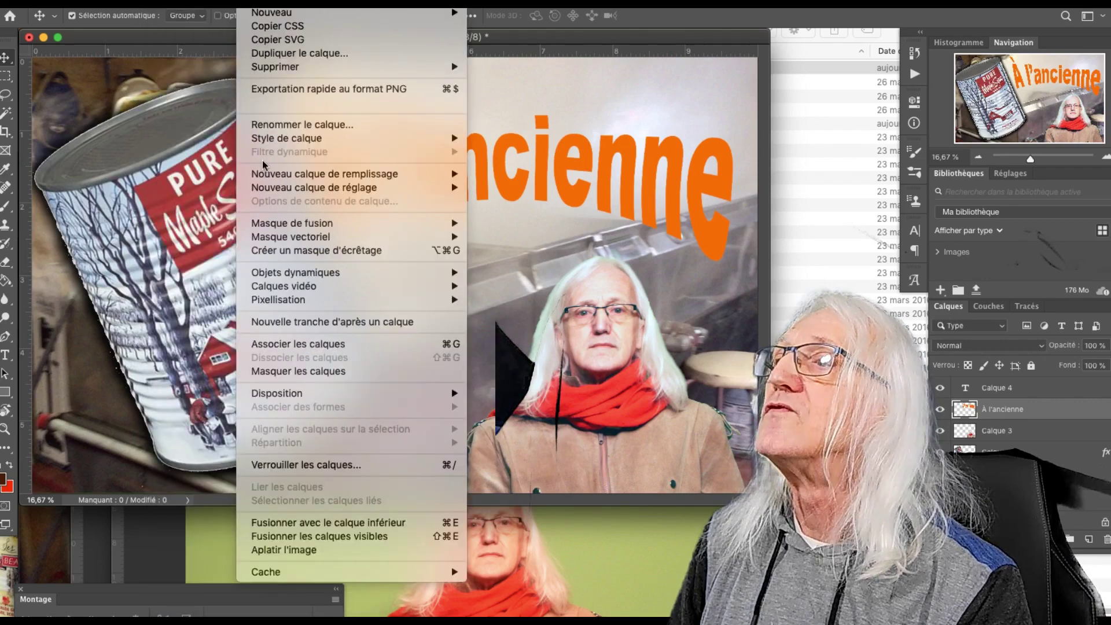
pyautogui.moveTo(287, 138)
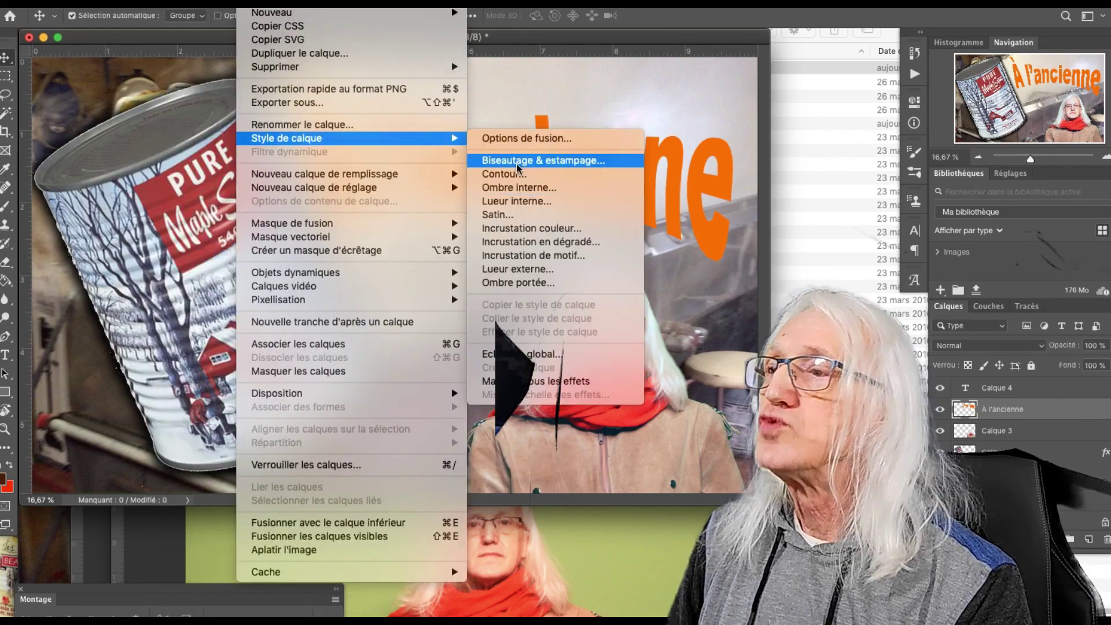
pyautogui.click(87, 187)
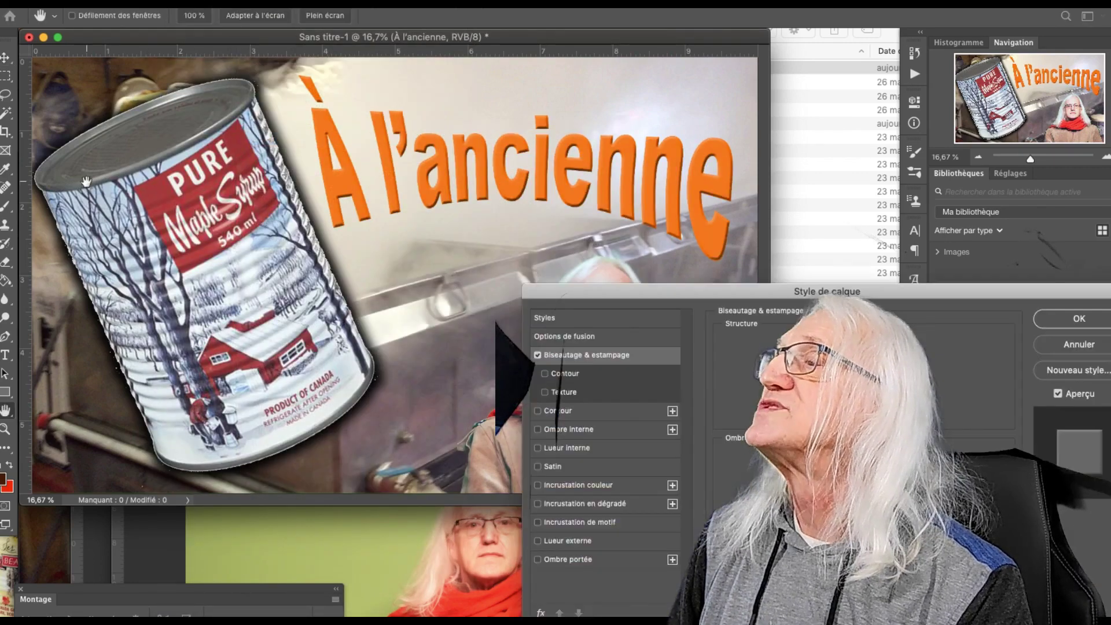
pyautogui.click(1069, 323)
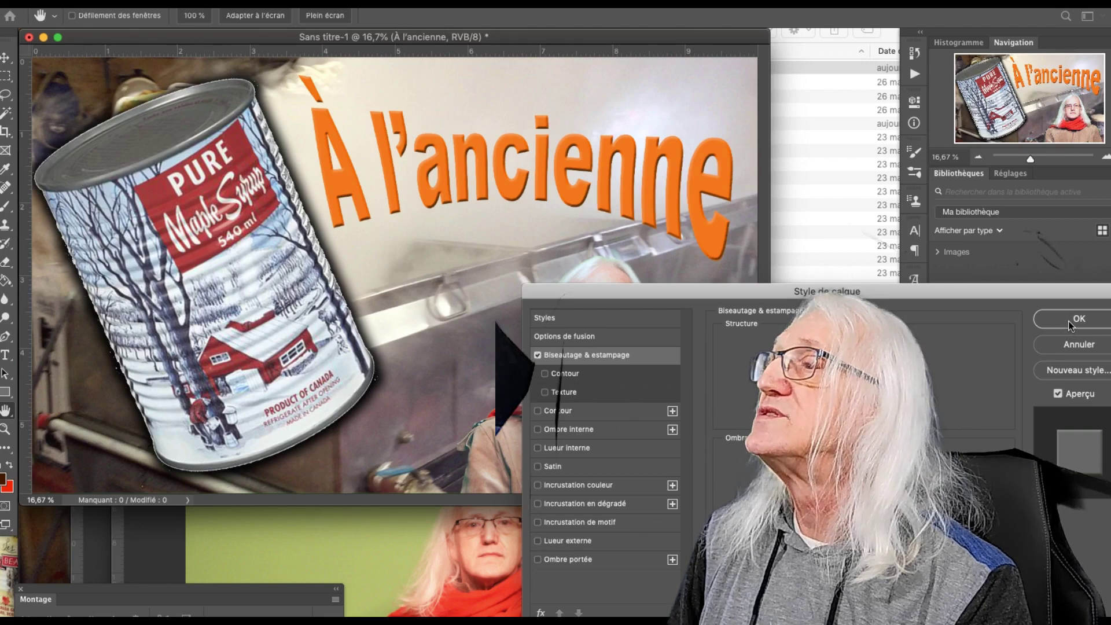
# - Add a Drop Shadow layer style to the title and bring up the Open dialog
pyautogui.click(257, 4)
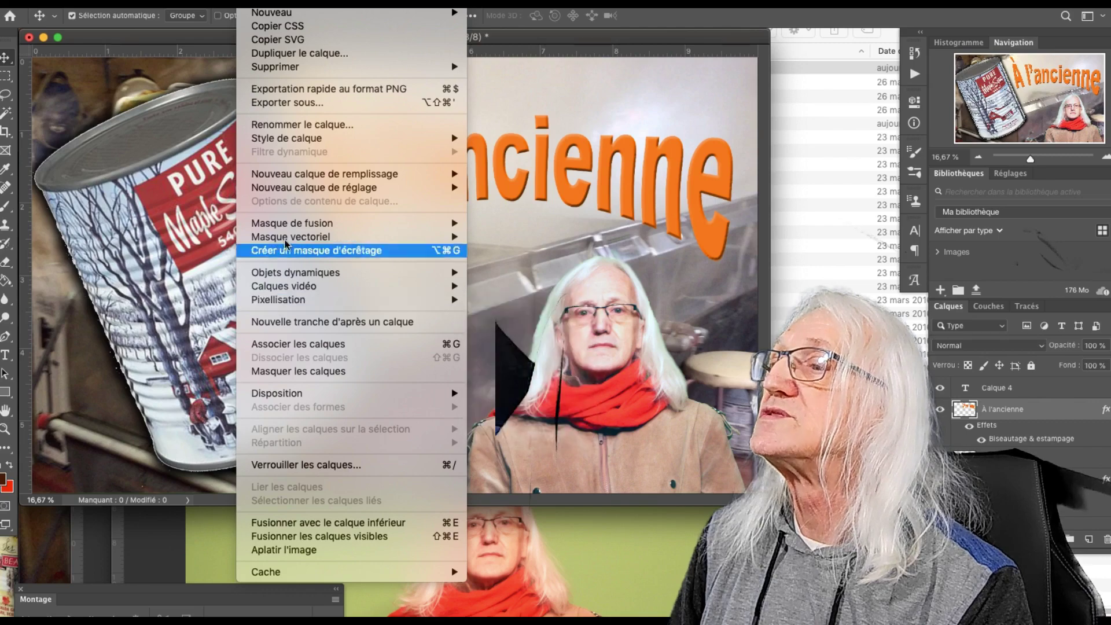
pyautogui.moveTo(287, 137)
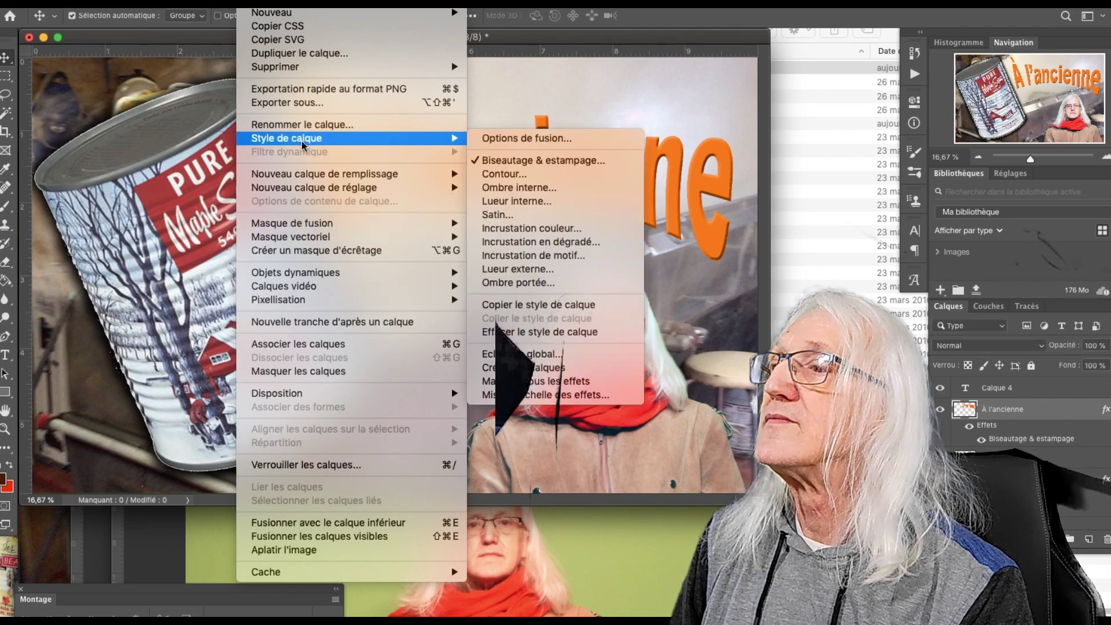
pyautogui.click(515, 284)
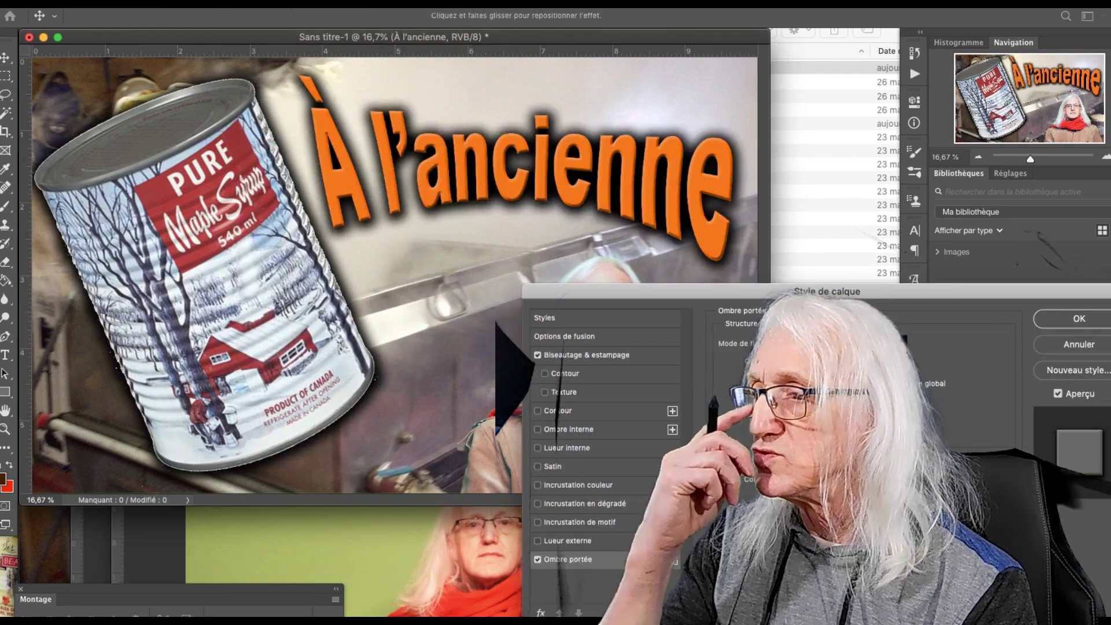
pyautogui.click(1103, 321)
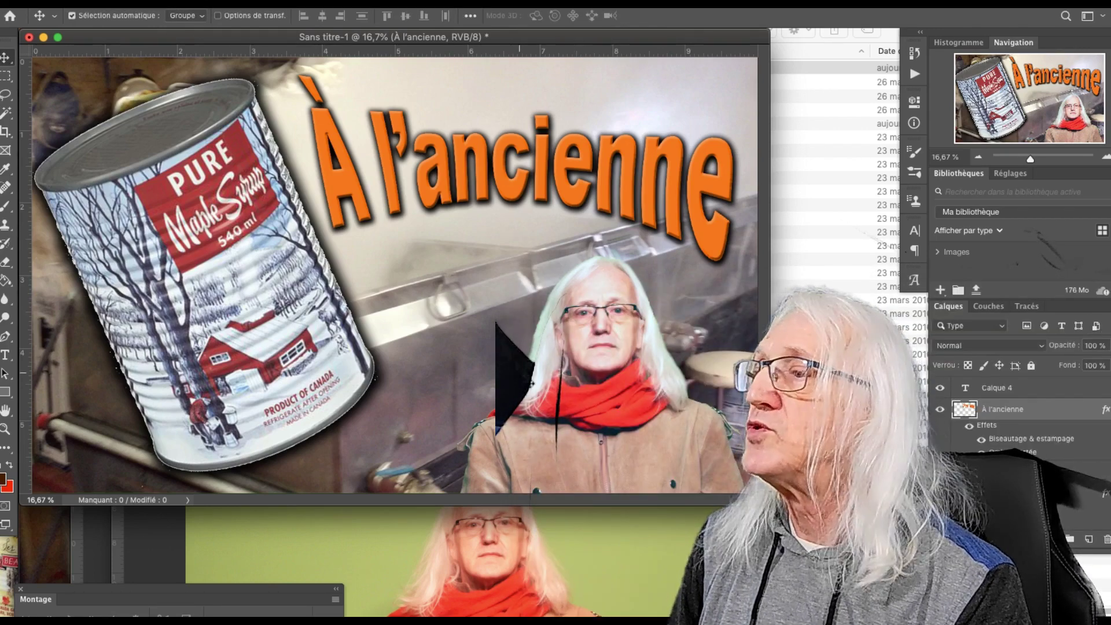
pyautogui.press('super+o')
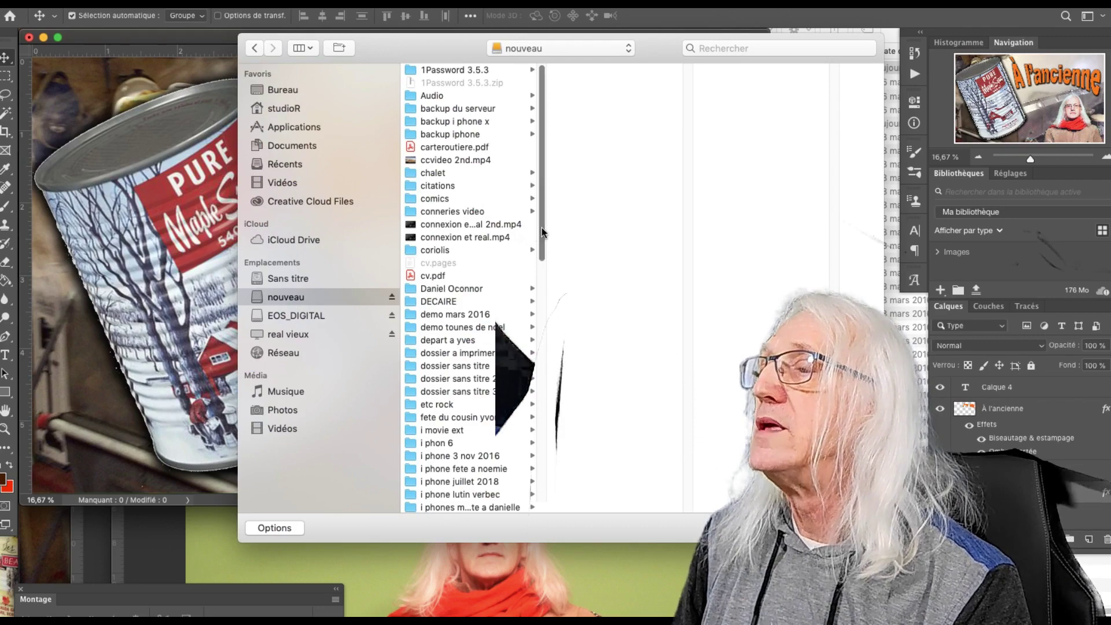
# - Find and open the tongue-out smiley JPEG
pyautogui.scroll(-3, 510, 347)
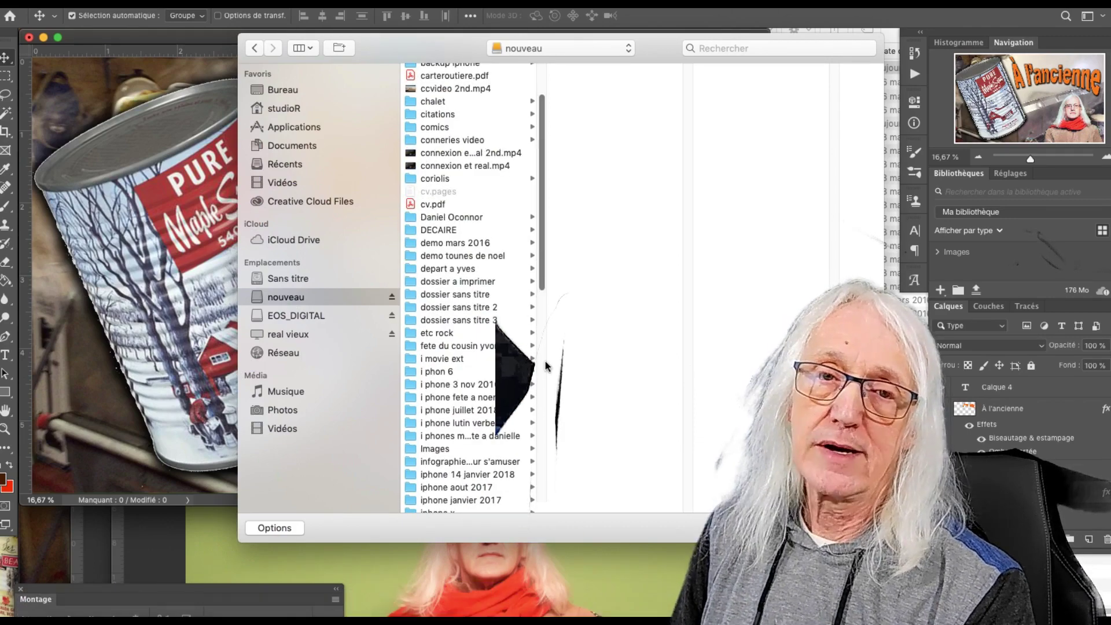
pyautogui.scroll(-5, 492, 439)
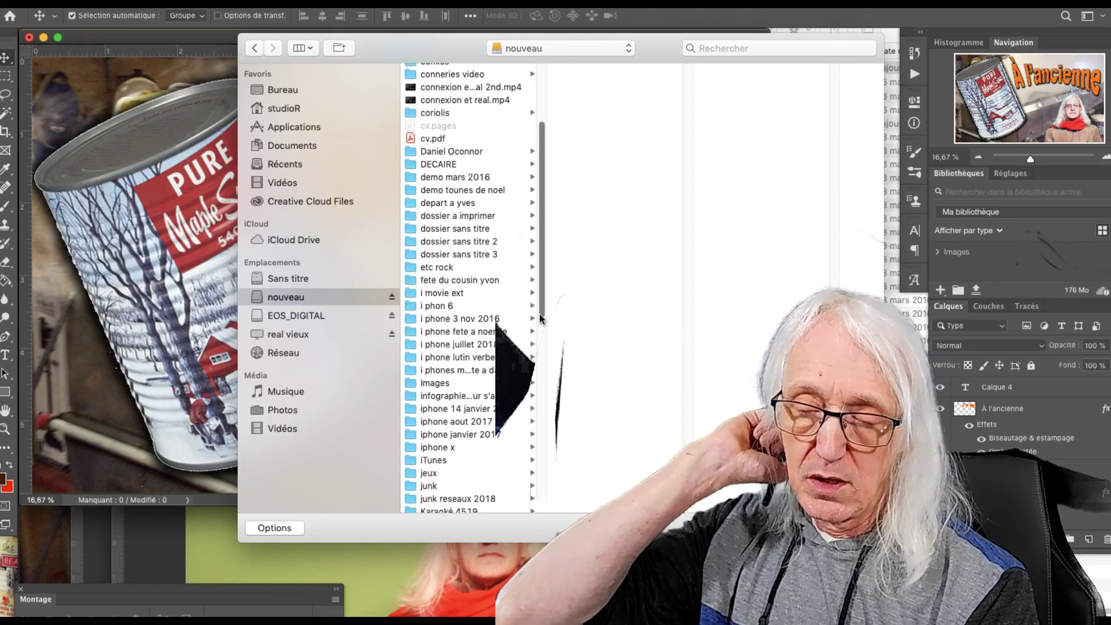
pyautogui.moveTo(540, 313); pyautogui.dragTo(551, 544)
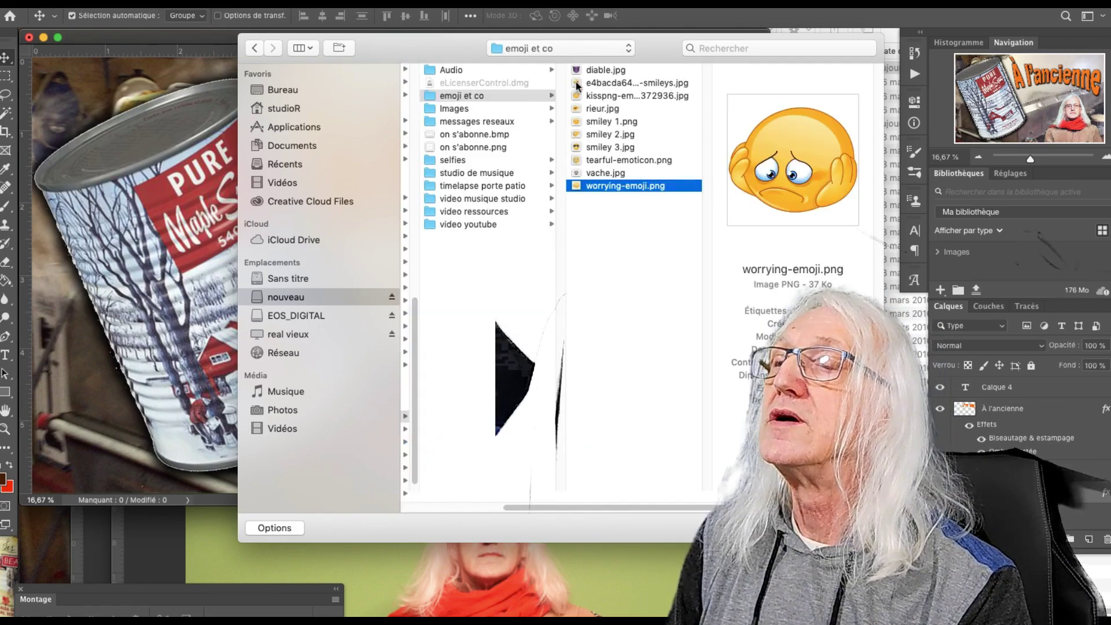
pyautogui.click(577, 84)
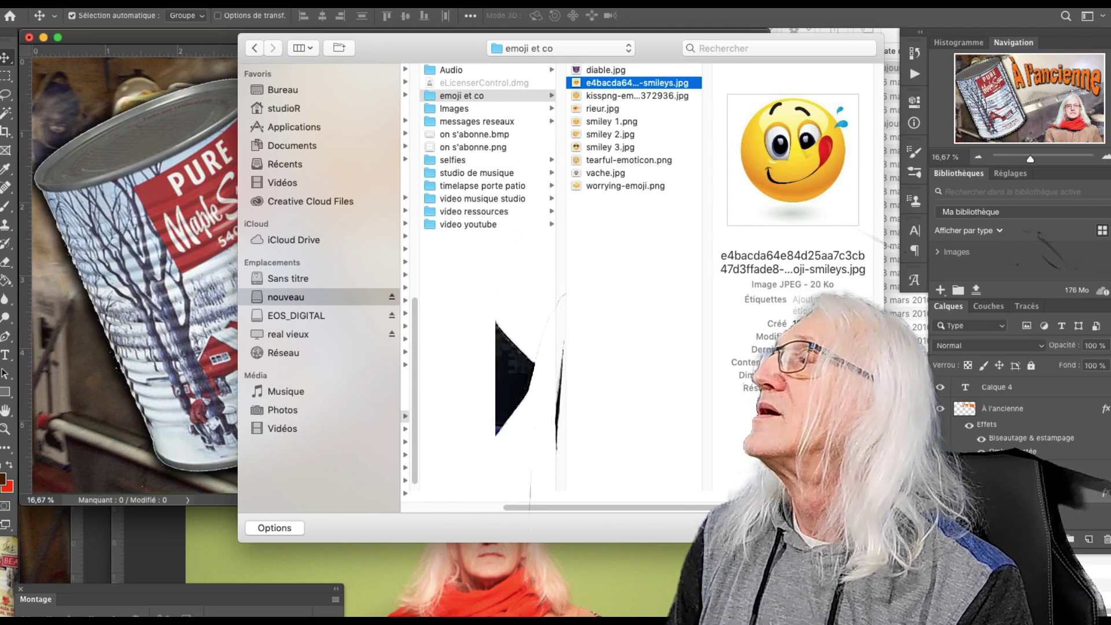
pyautogui.press('Return')
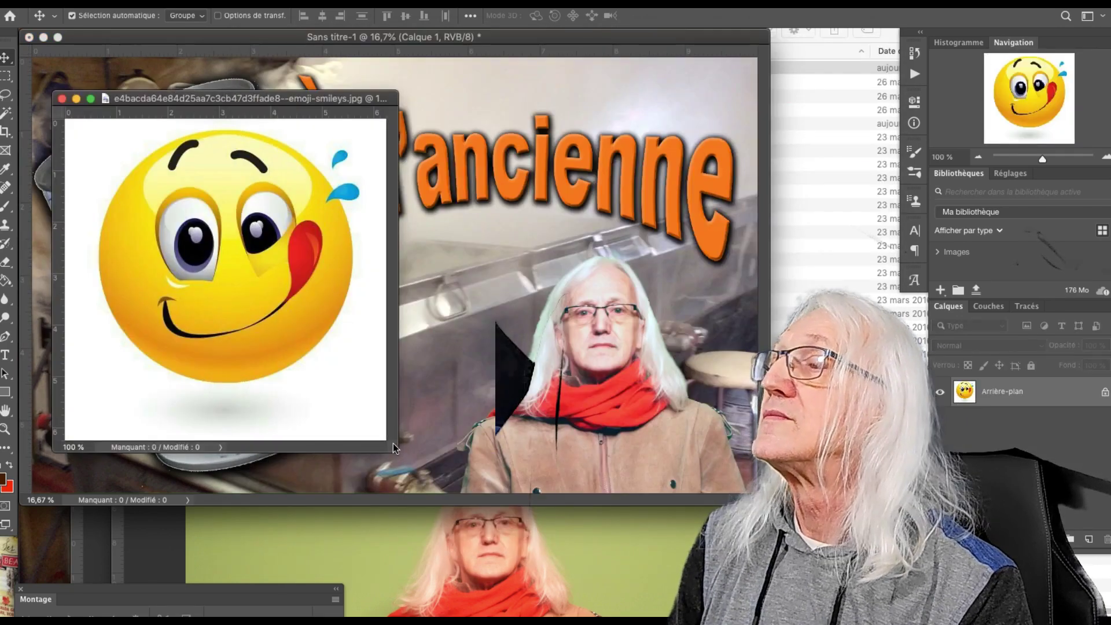
# - Select the whole smiley image and paste it into the Sans titre-1 thumbnail
pyautogui.click(90, 98)
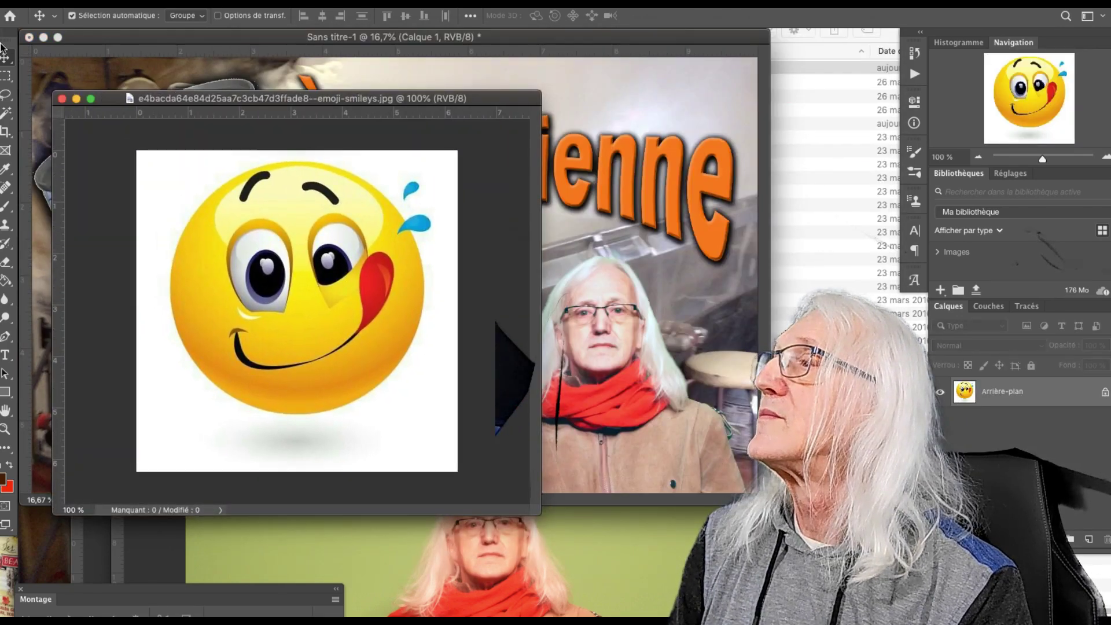
pyautogui.click(6, 76)
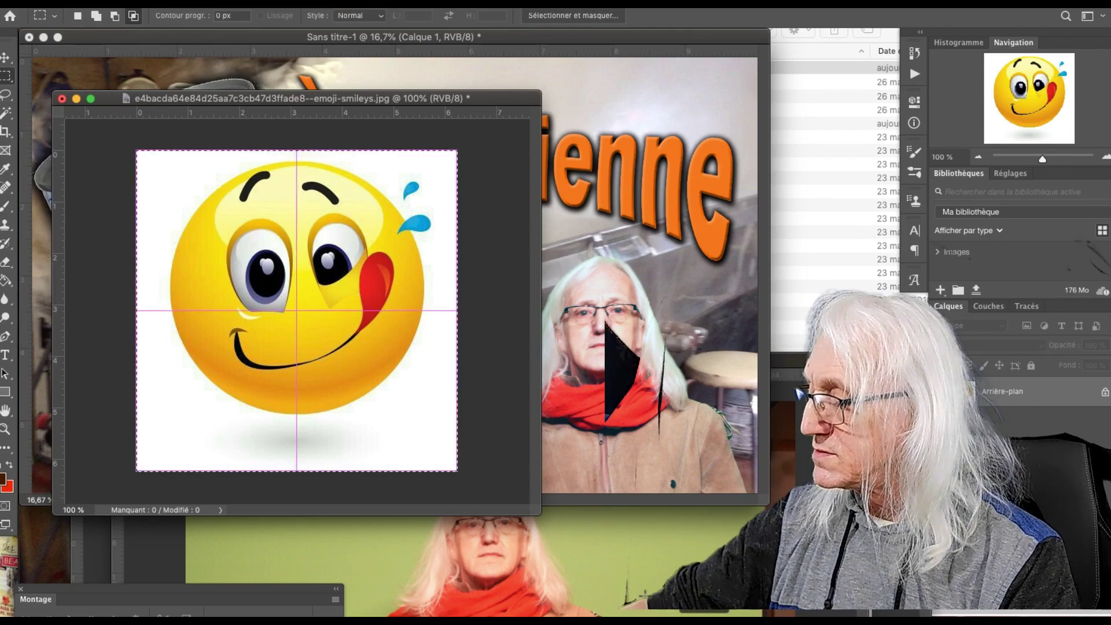
pyautogui.hotkey('ctrl', 'a')
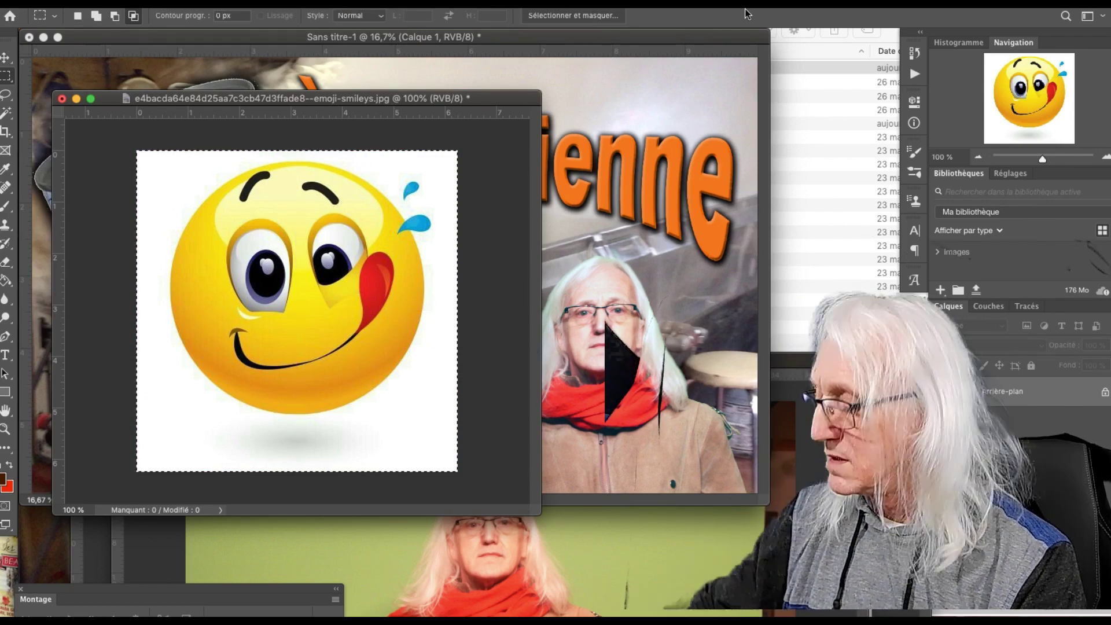
pyautogui.click(658, 38)
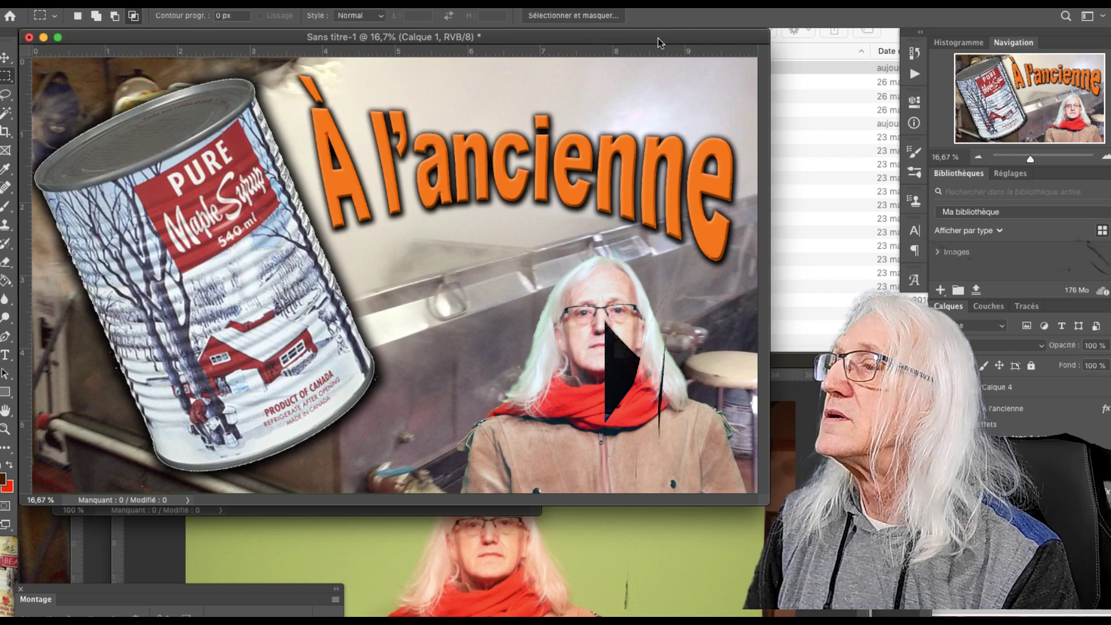
pyautogui.hotkey('ctrl', 'v')
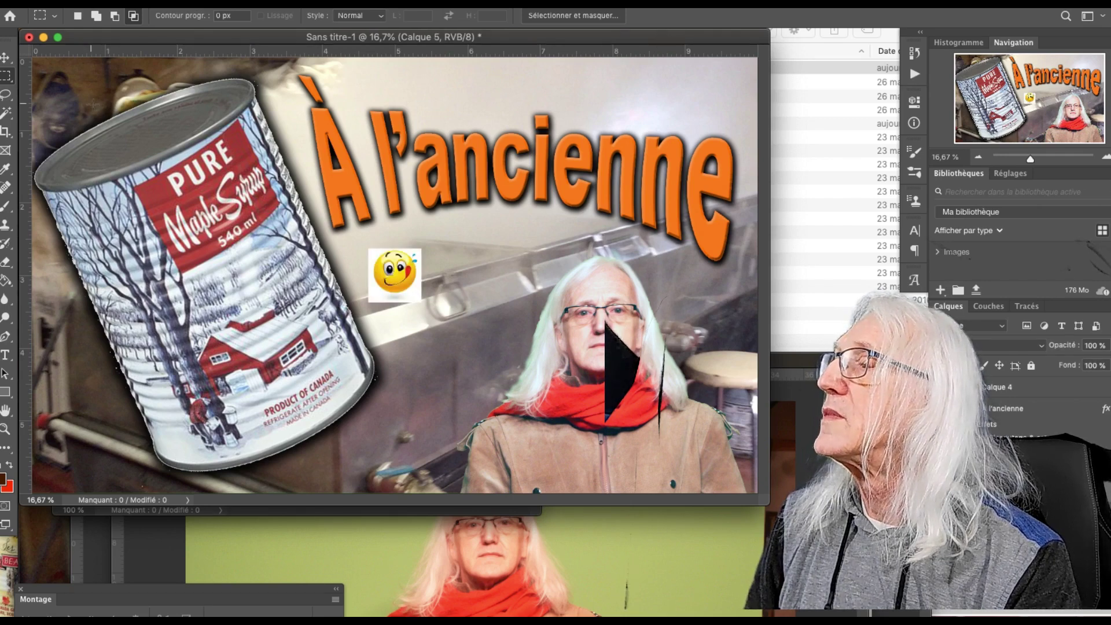
# - Scale the pasted smiley to about 322% and place it low between the can and the man
pyautogui.click(174, 3)
pyautogui.moveTo(199, 326)
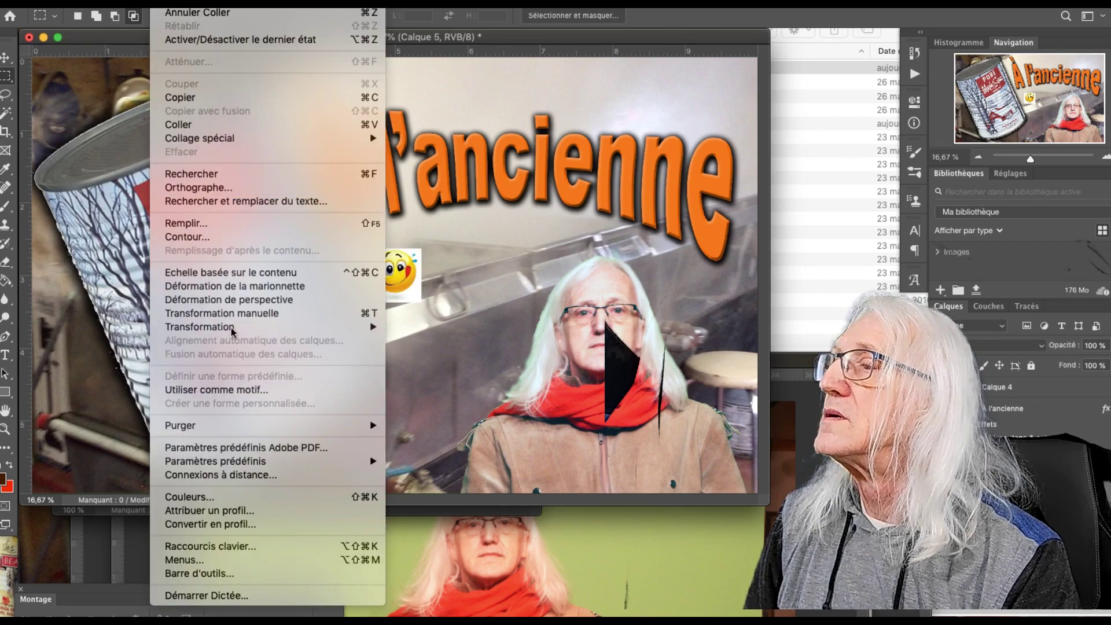
pyautogui.click(405, 349)
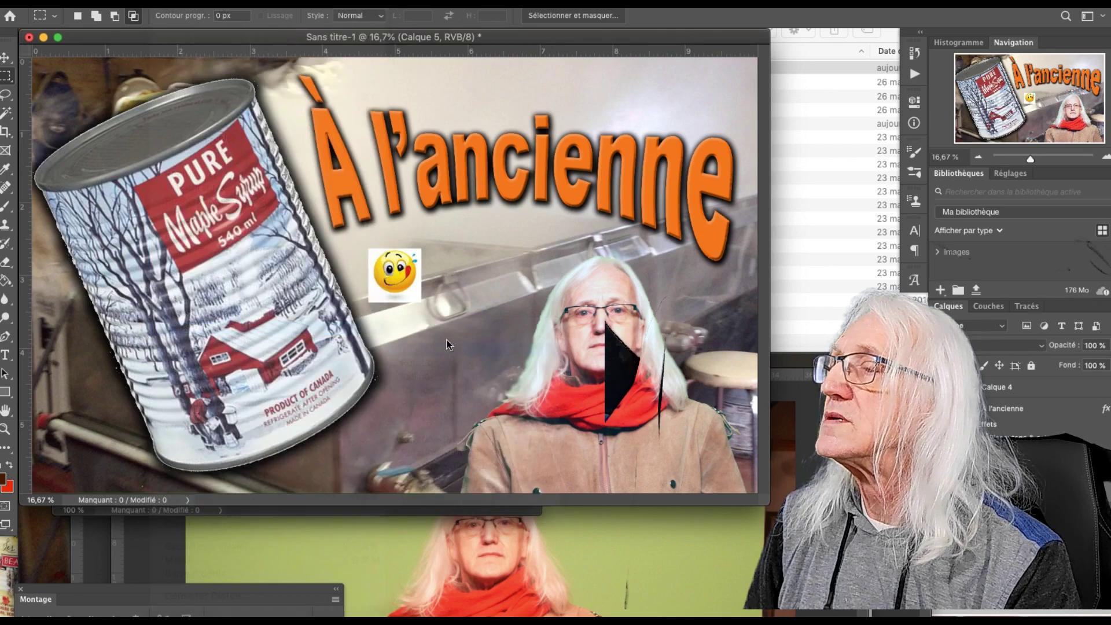
pyautogui.moveTo(419, 300); pyautogui.dragTo(522, 450)
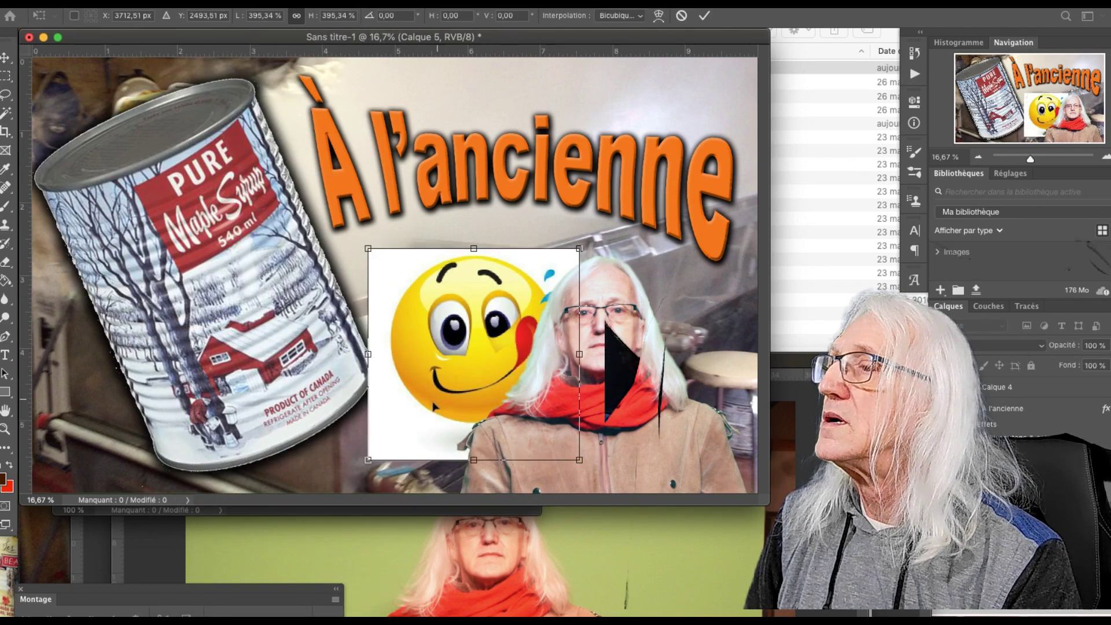
pyautogui.moveTo(420, 389)
pyautogui.mouseDown()
pyautogui.moveTo(390, 443)
pyautogui.moveTo(320, 267)
pyautogui.mouseUp()
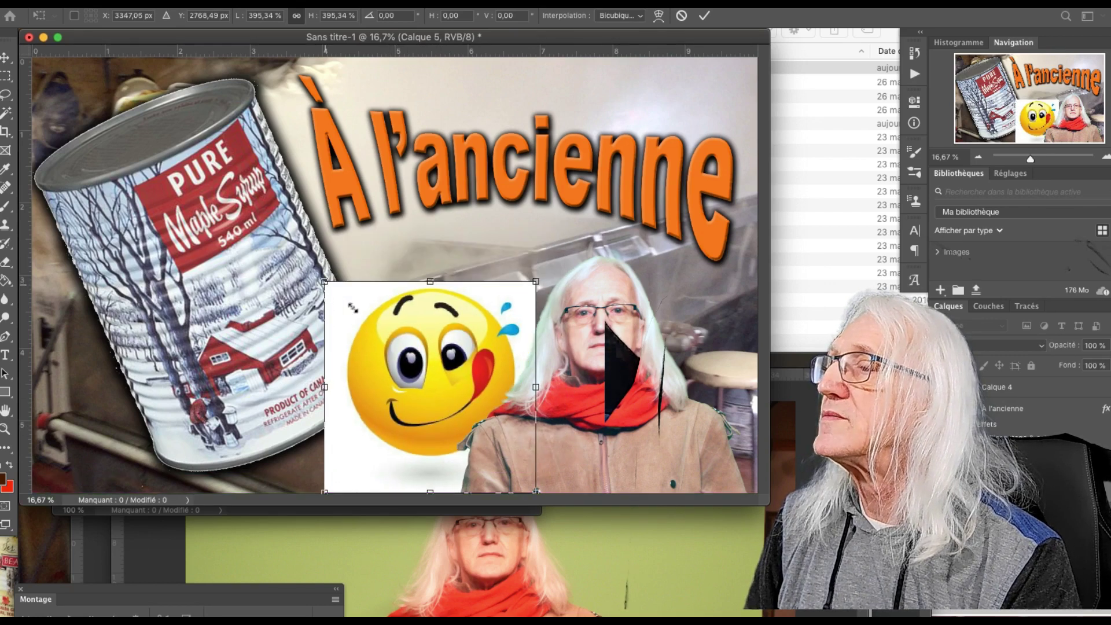
pyautogui.moveTo(352, 307); pyautogui.dragTo(392, 345)
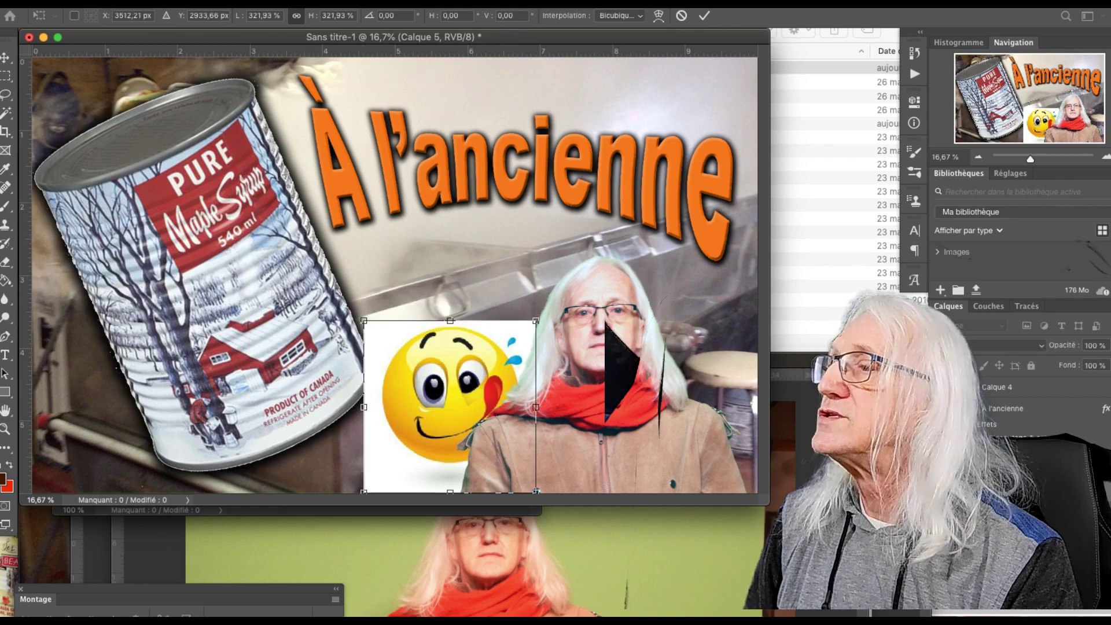
pyautogui.click(6, 113)
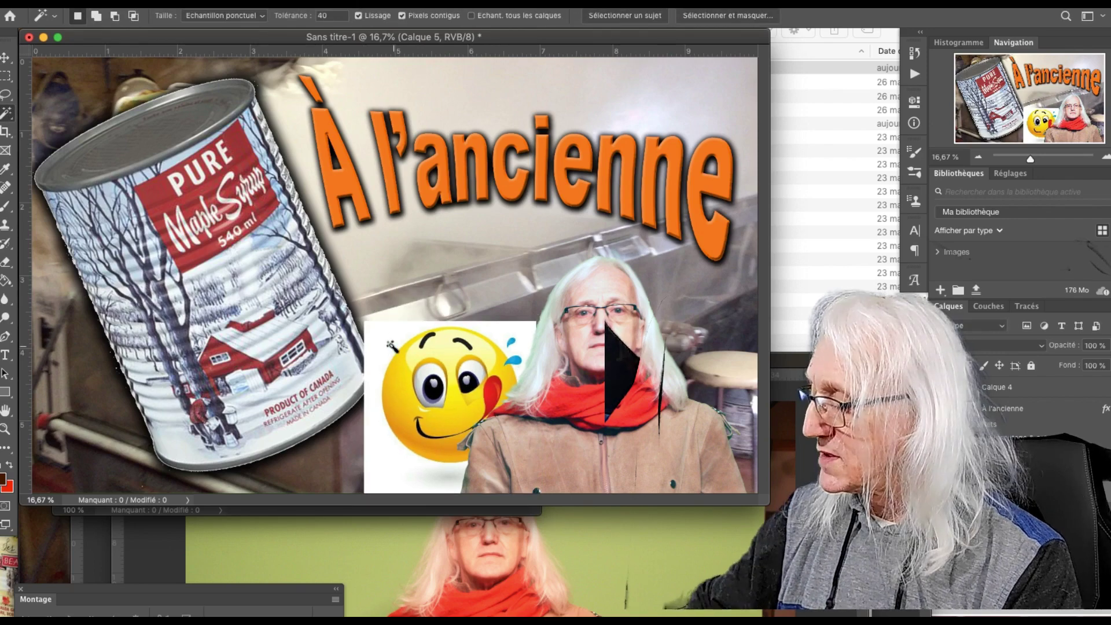
# - Delete the smiley's white background with the Magic Wand and deselect
pyautogui.click(392, 347)
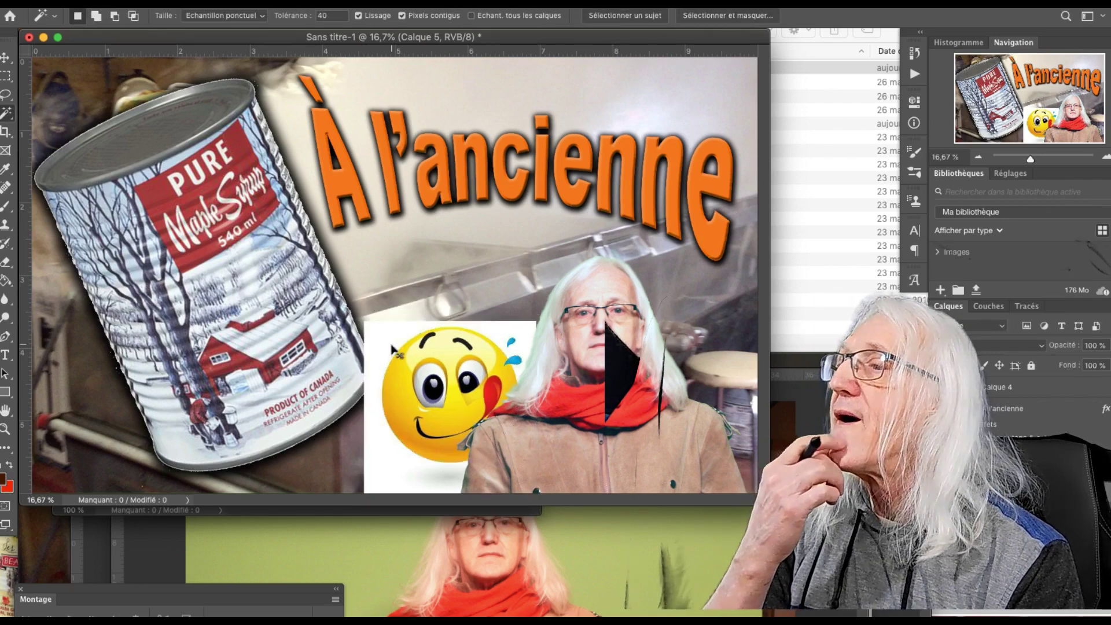
pyautogui.press('Delete')
pyautogui.hotkey('ctrl', 'd')
# - Reposition the emoji and shift the man's photo right along the bottom
pyautogui.press('v')
pyautogui.moveTo(455, 423); pyautogui.dragTo(444, 405)
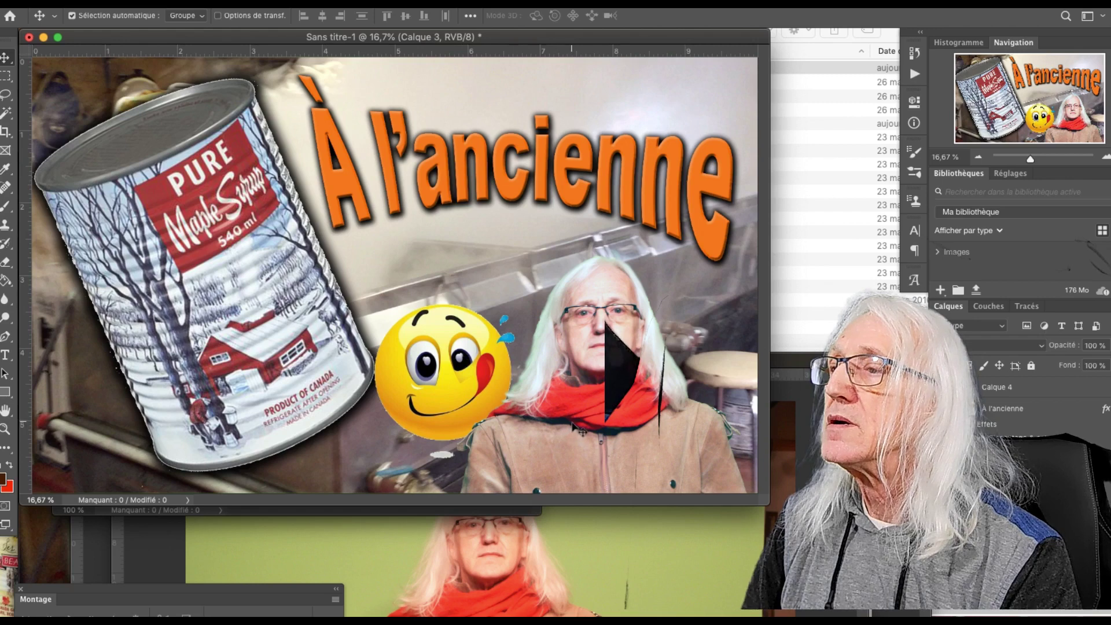
pyautogui.moveTo(586, 425); pyautogui.dragTo(602, 424)
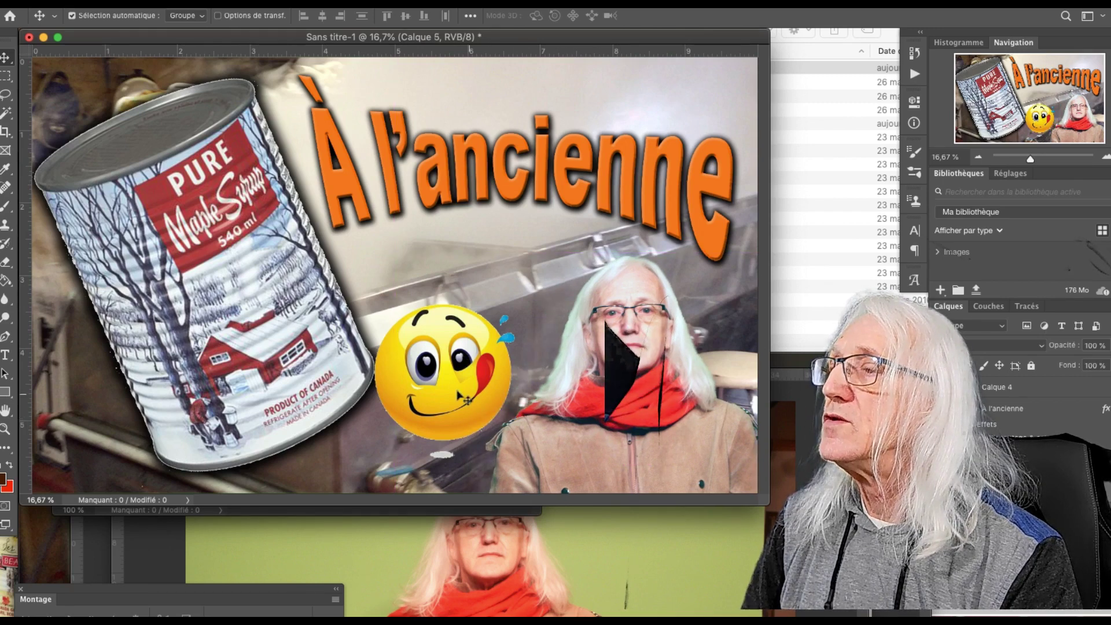
pyautogui.moveTo(457, 380); pyautogui.dragTo(473, 354)
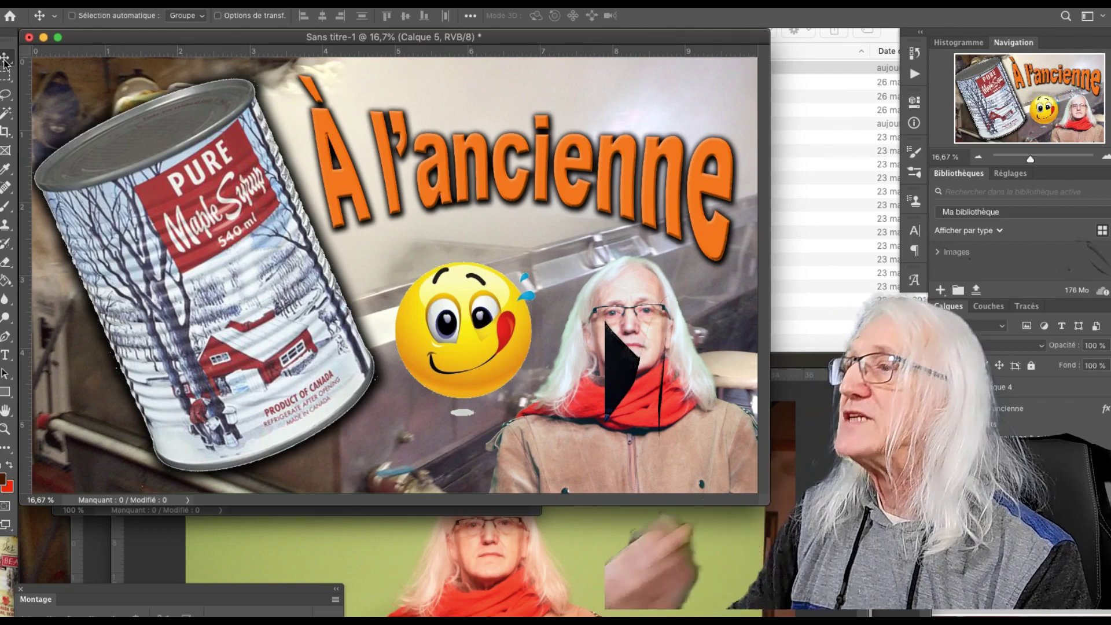
pyautogui.press('super')
# - Save the thumbnail as miniature.psd, accepting the Photoshop format compatibility options
pyautogui.press('super+s')
pyautogui.write('miniature')
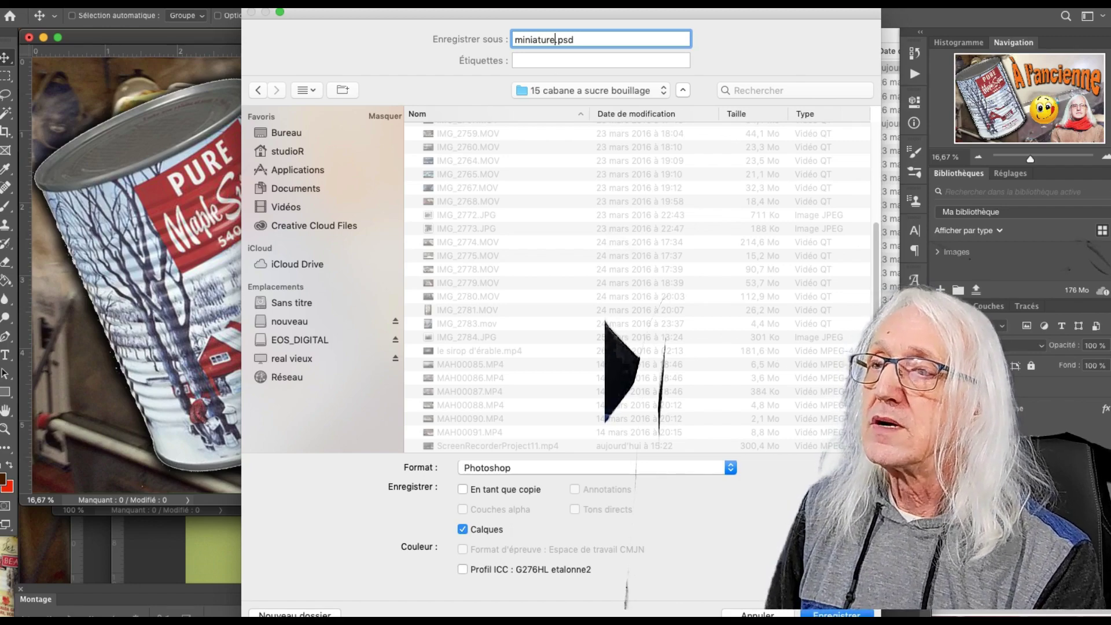
pyautogui.press('Return')
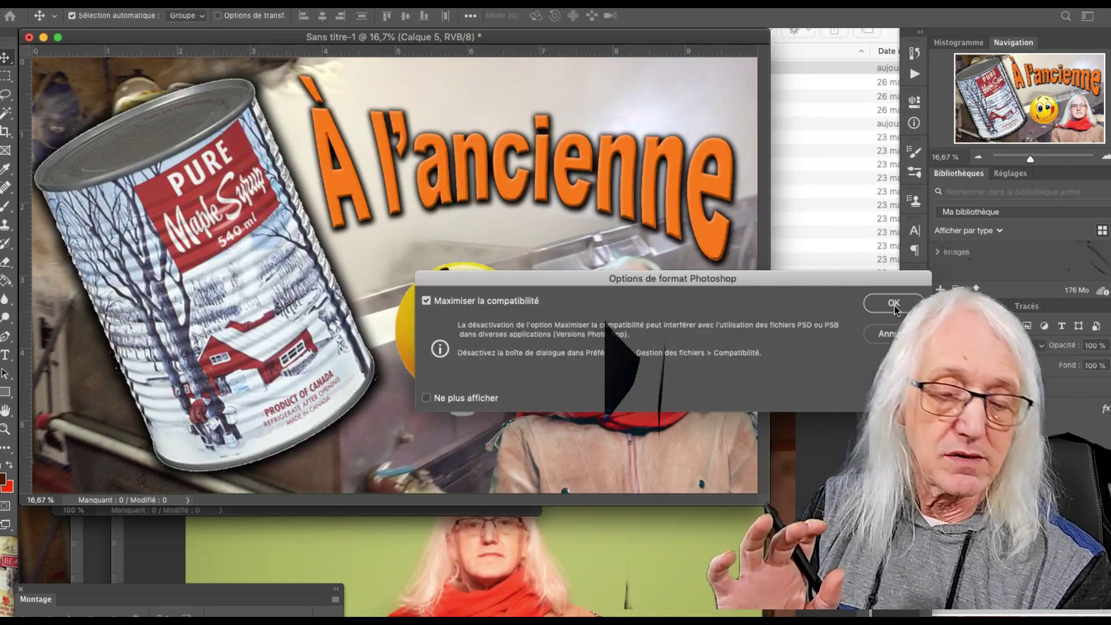
pyautogui.click(894, 304)
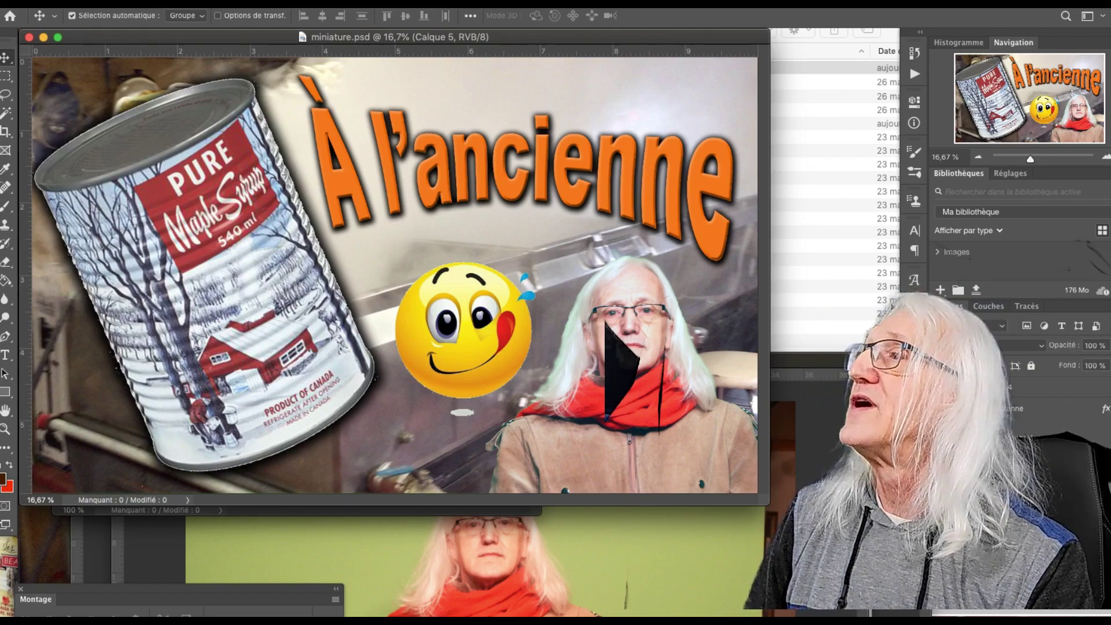
# - Flatten the image and save it as miniature.jpg with Baseline (Standard) JPEG encoding
pyautogui.click(168, 3)
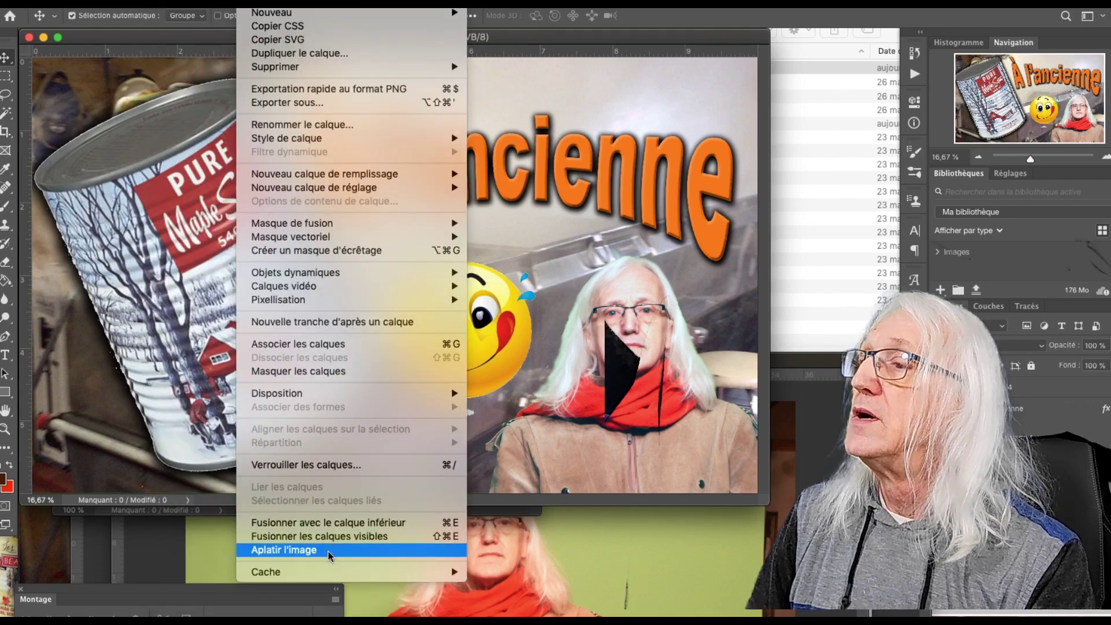
pyautogui.click(329, 550)
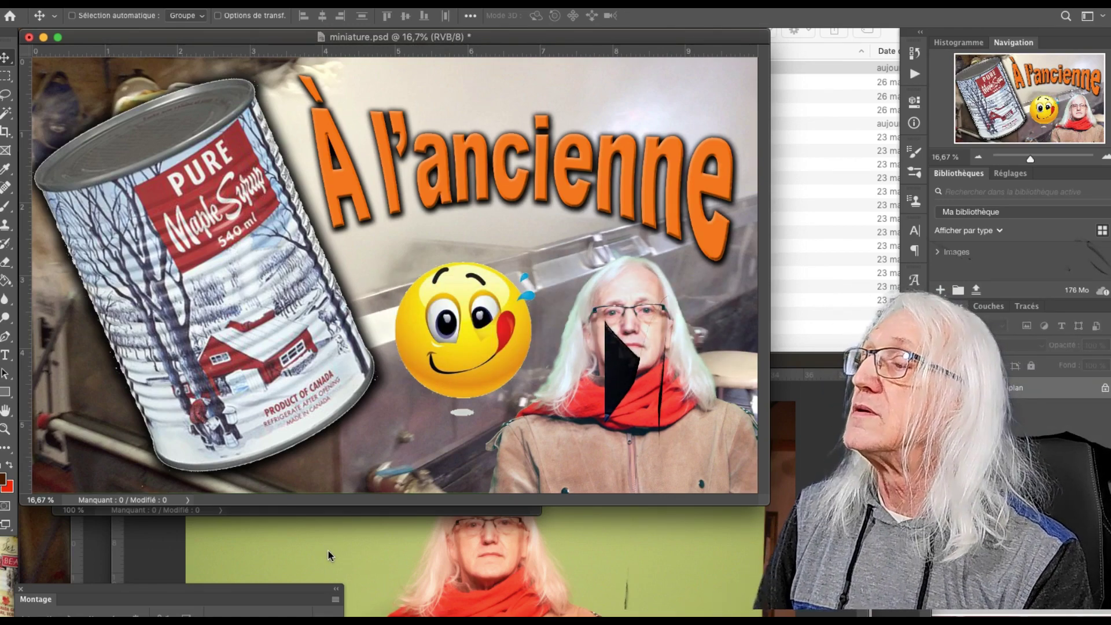
pyautogui.press('super+shift+s')
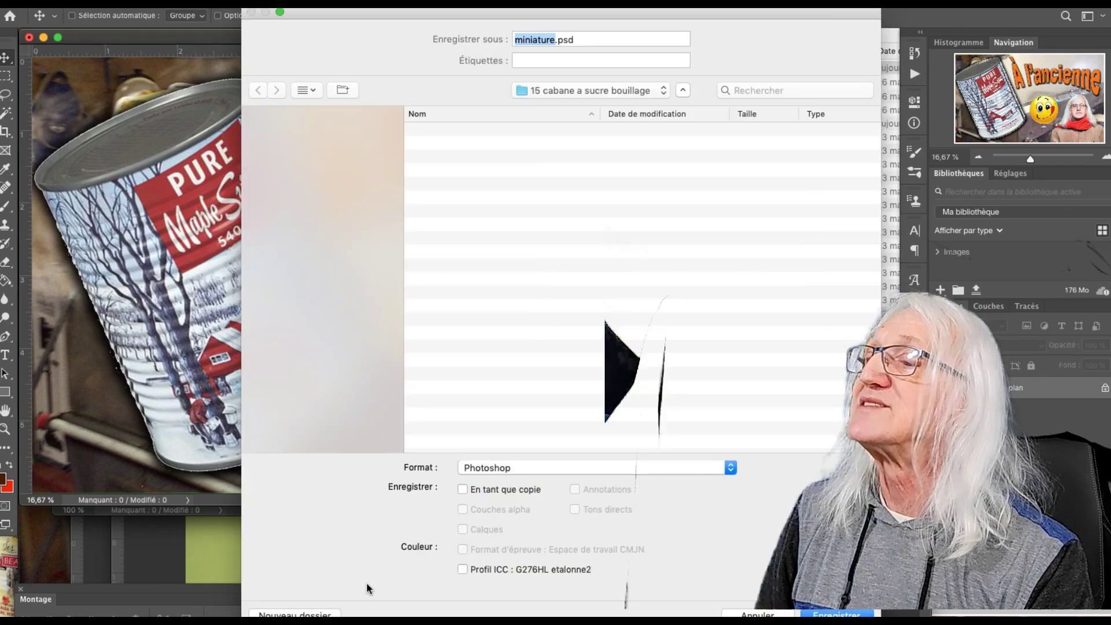
pyautogui.click(729, 463)
pyautogui.click(671, 572)
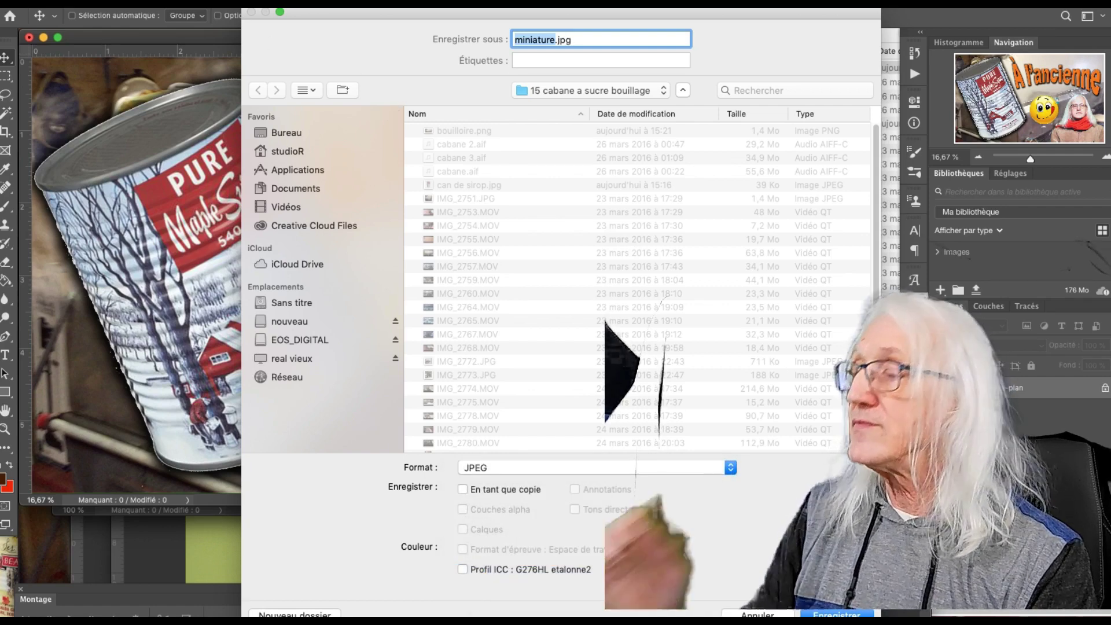
pyautogui.press('Return')
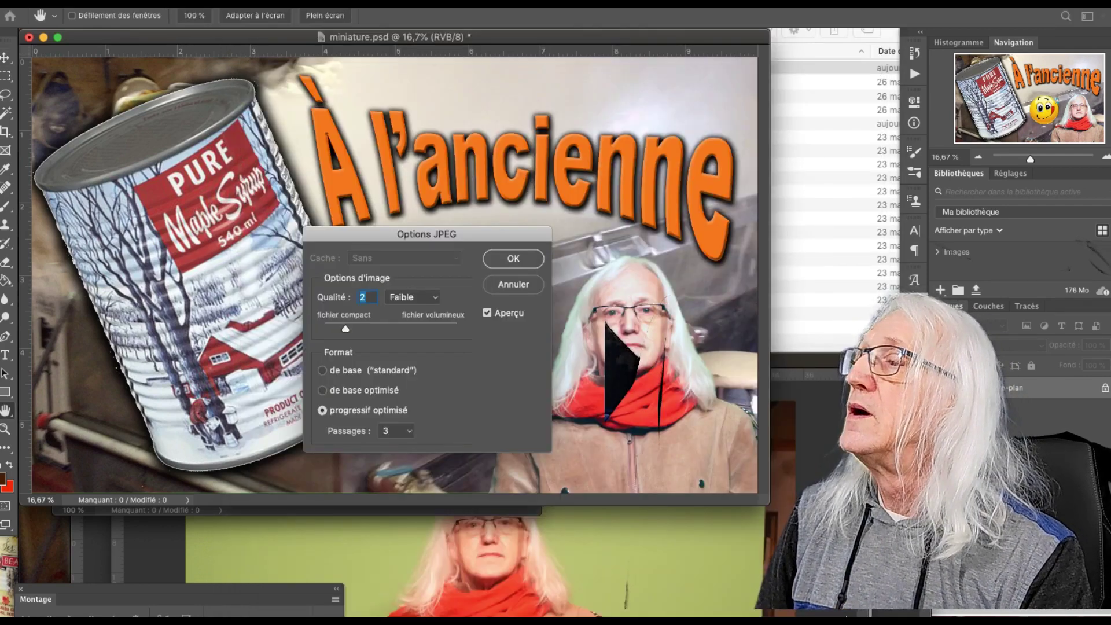
pyautogui.click(324, 375)
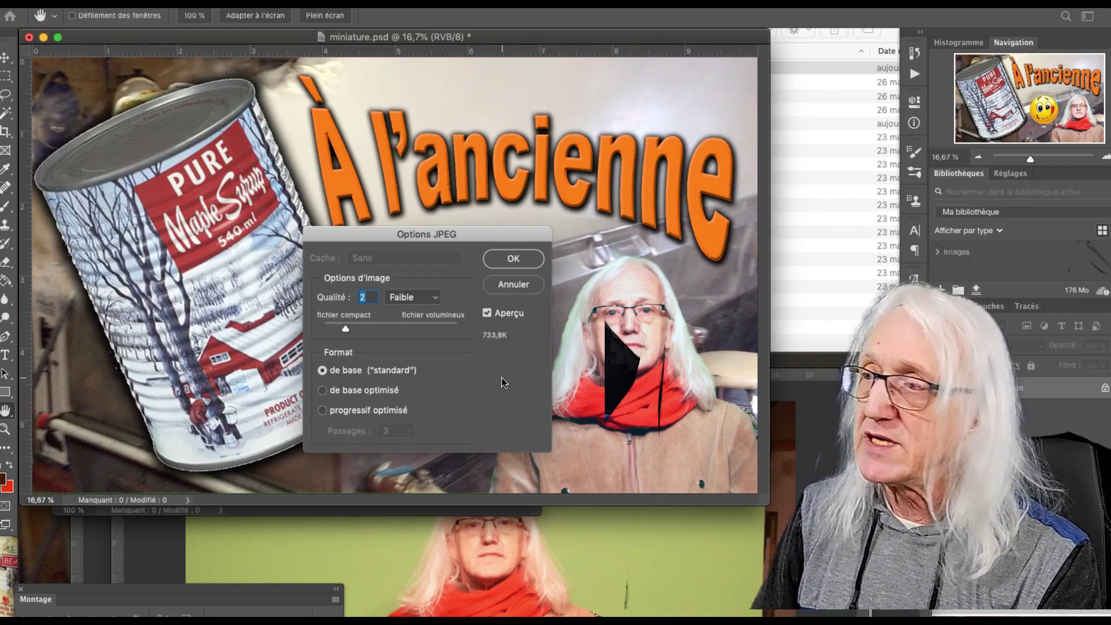
pyautogui.click(345, 329)
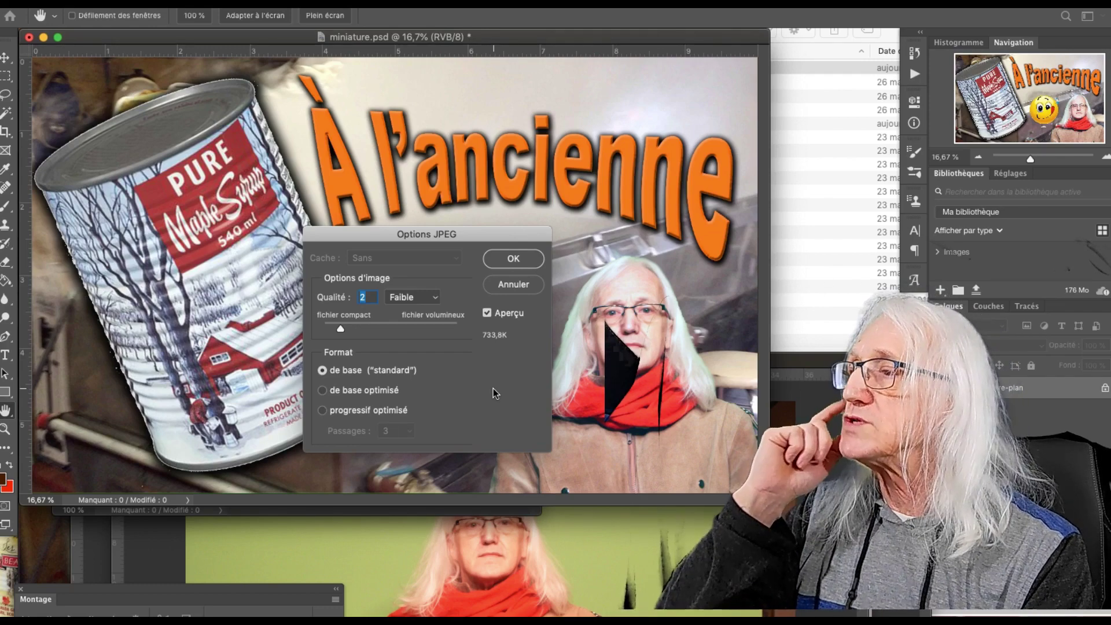
pyautogui.click(513, 260)
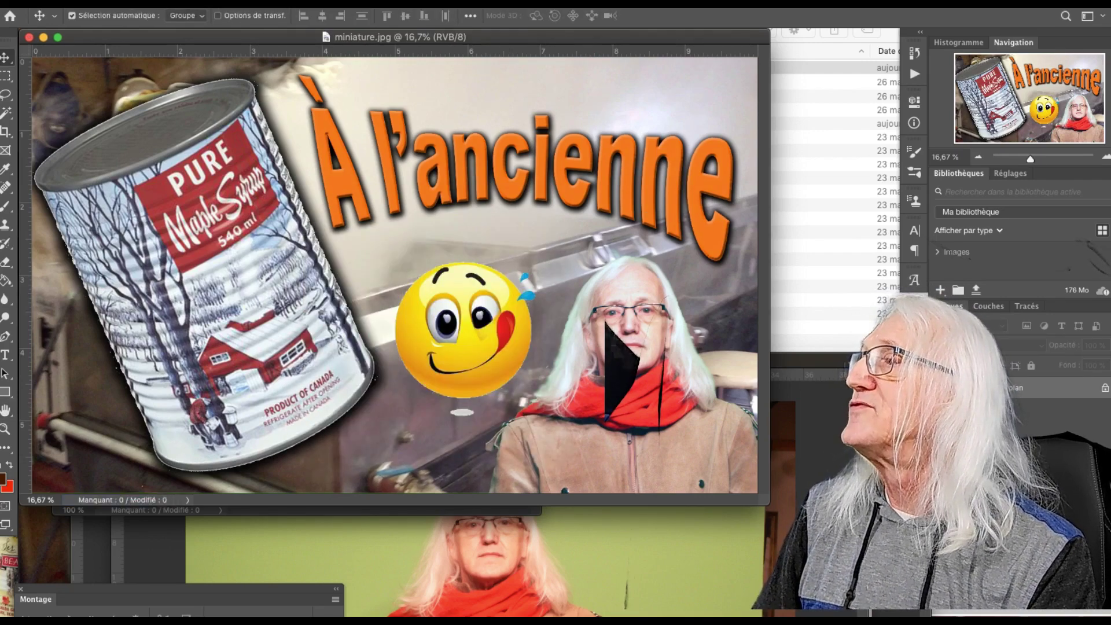
# - Quit Photoshop, discarding changes to the emoji document
pyautogui.click(53, 2)
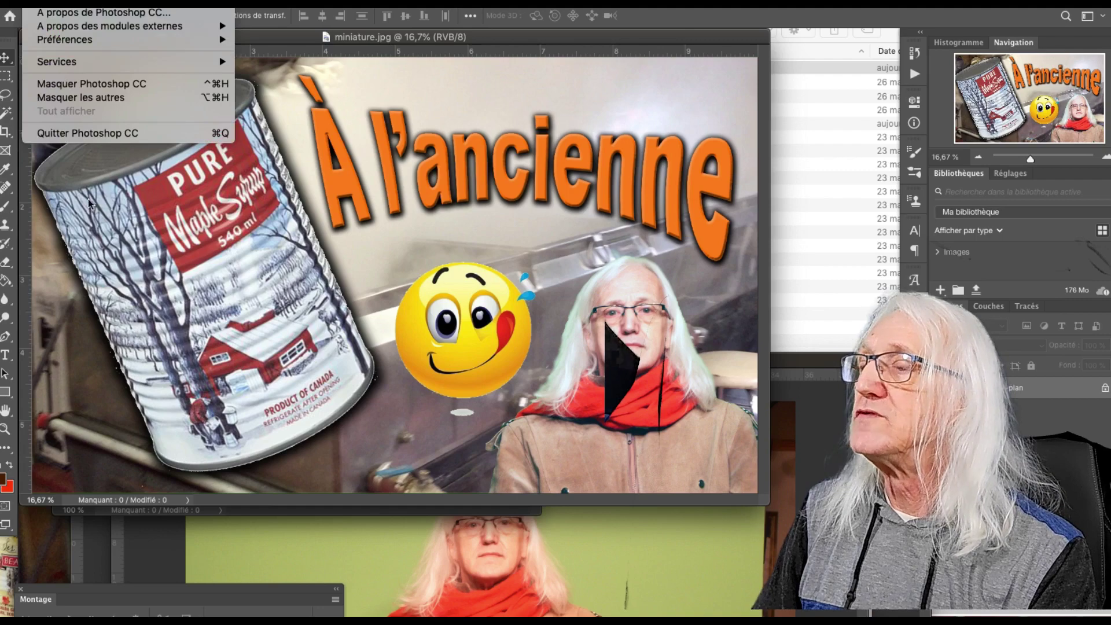
pyautogui.click(82, 133)
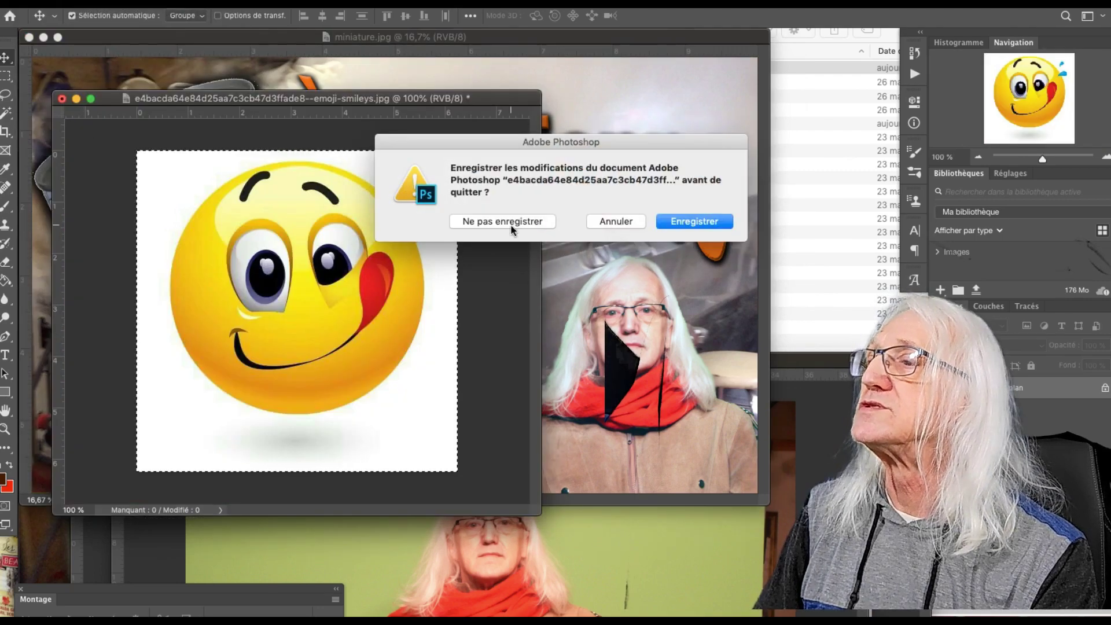
pyautogui.click(518, 222)
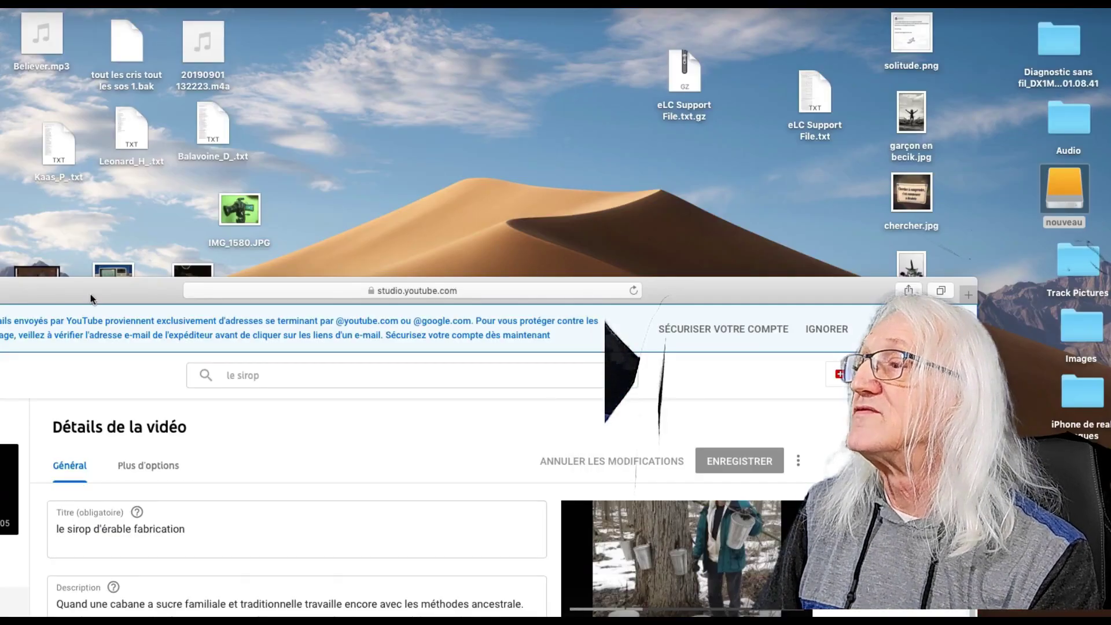
# - Bring the Safari window up and scroll YouTube Studio to the video's Miniature section
pyautogui.moveTo(91, 298); pyautogui.dragTo(261, 25)
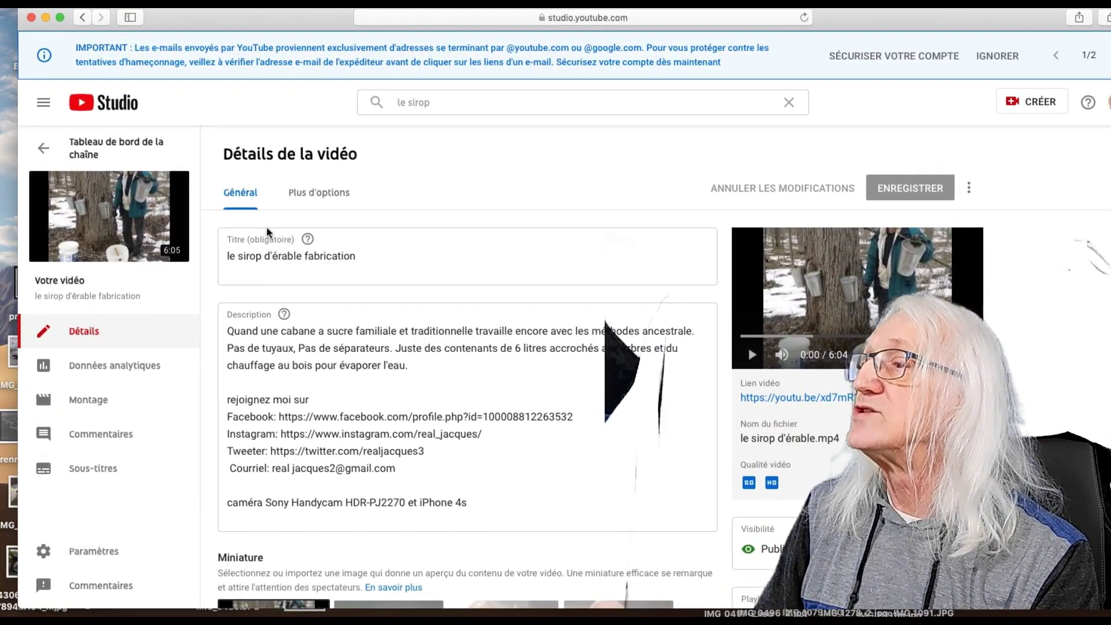
pyautogui.scroll(-5, 266, 233)
pyautogui.scroll(-2, 267, 278)
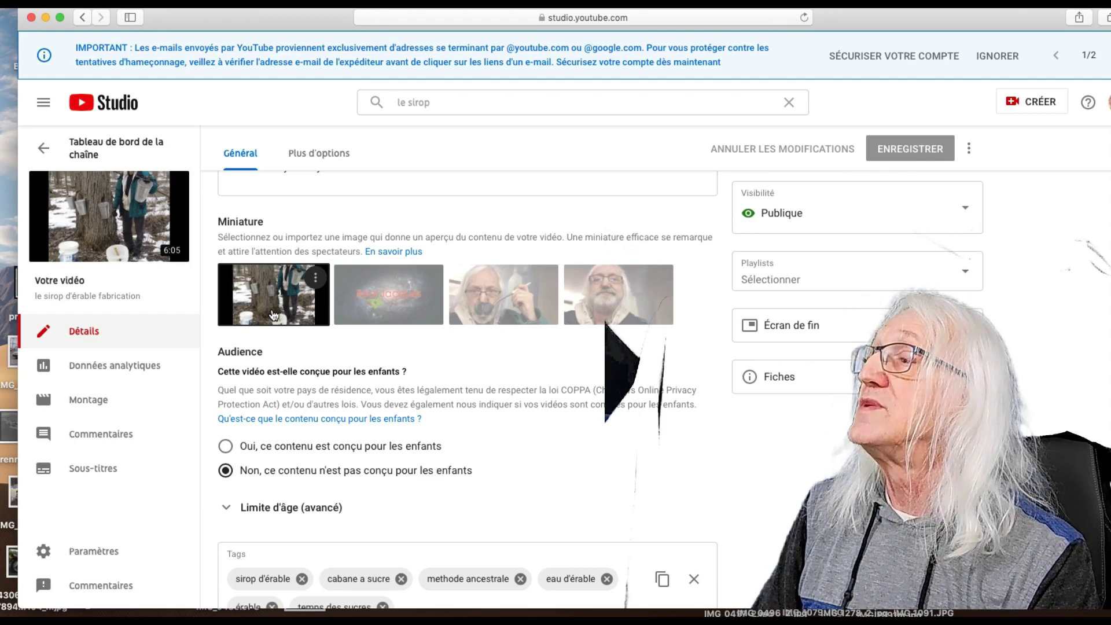
# - Upload miniature.jpg from the file chooser as the maple syrup video's new thumbnail
pyautogui.click(315, 278)
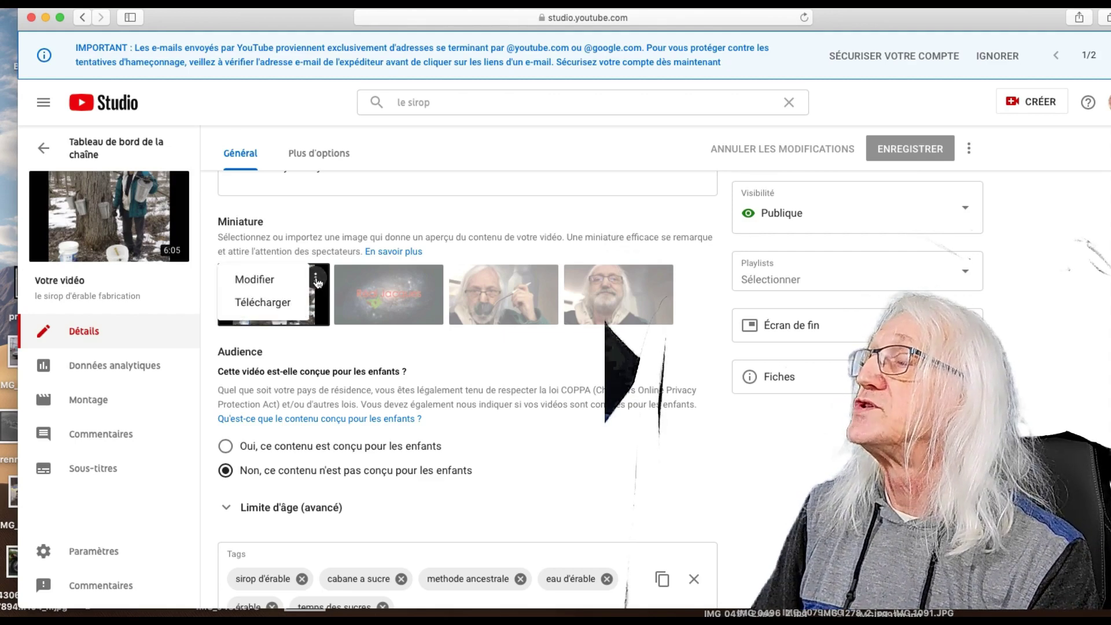
pyautogui.click(261, 281)
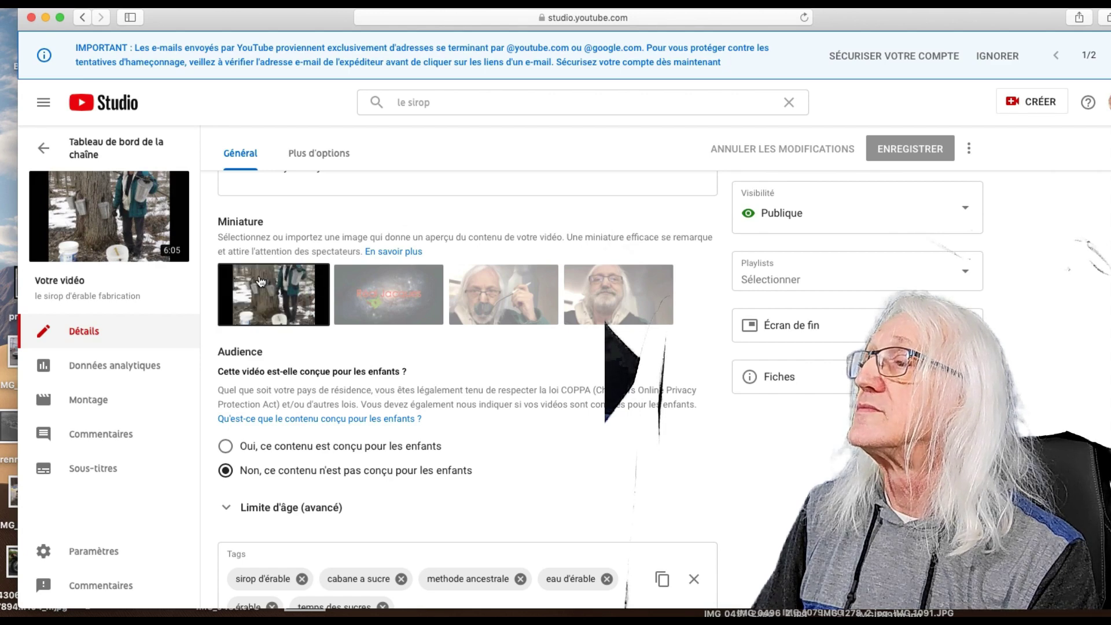
pyautogui.click(266, 308)
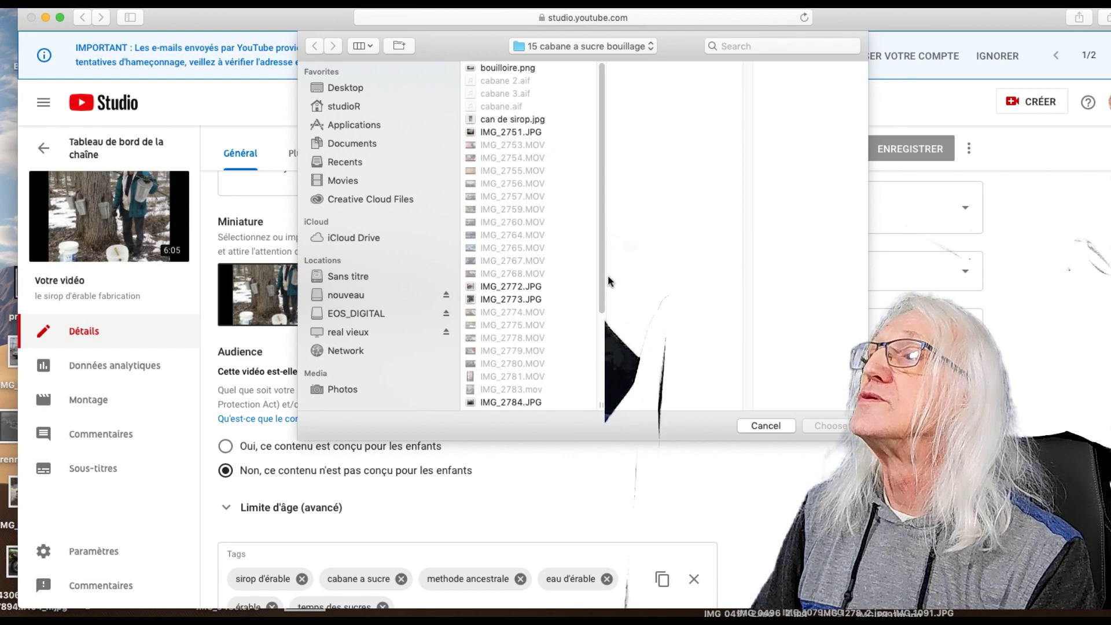
pyautogui.scroll(-5, 596, 400)
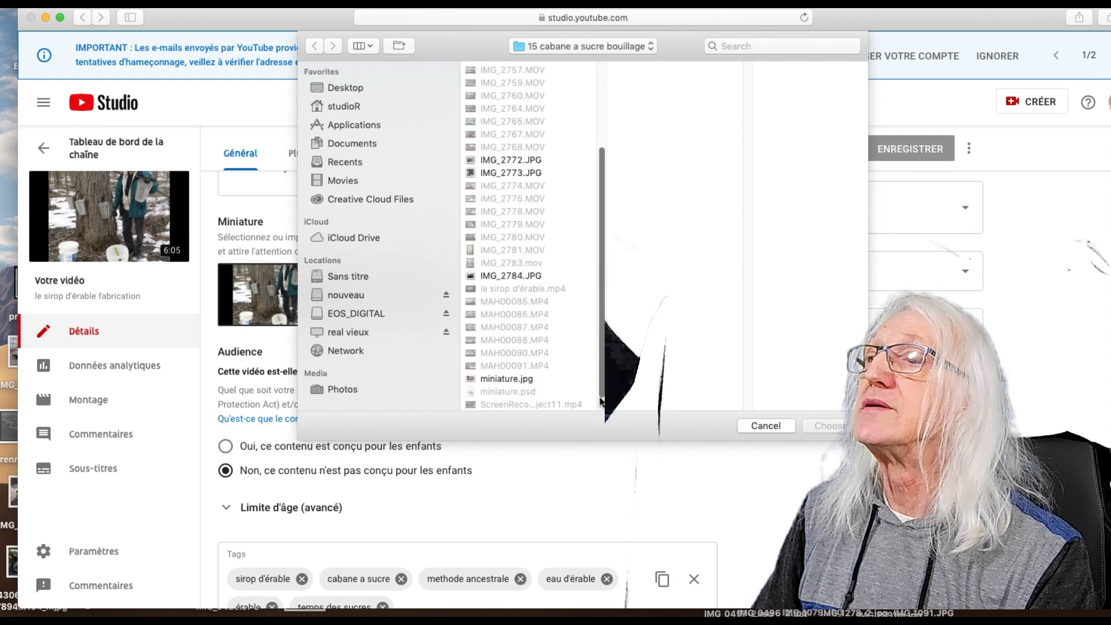
pyautogui.click(469, 381)
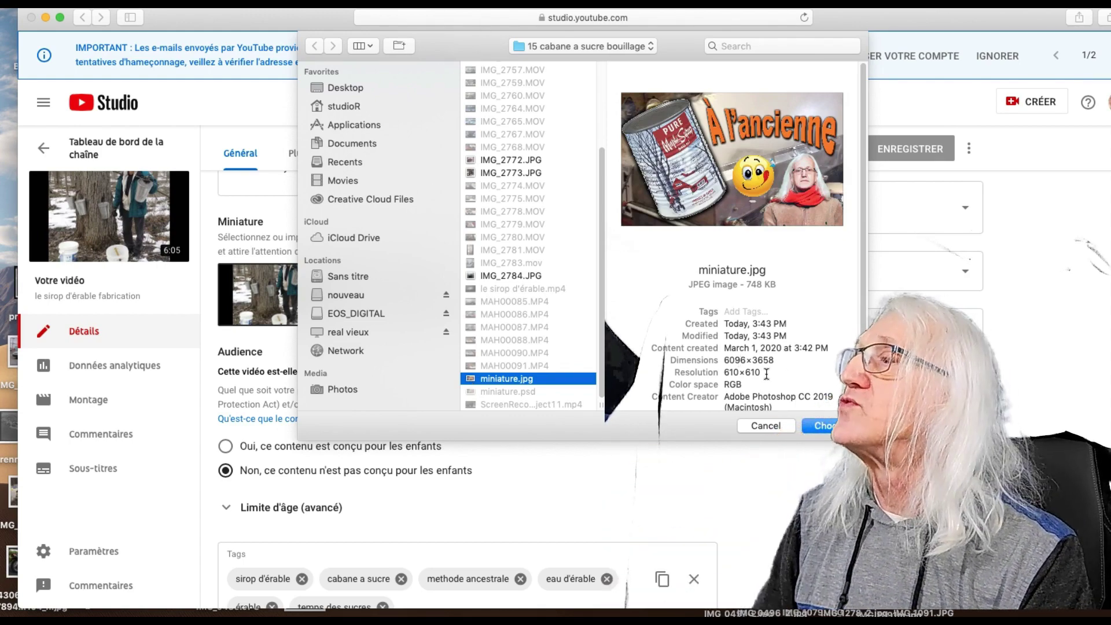
pyautogui.click(824, 425)
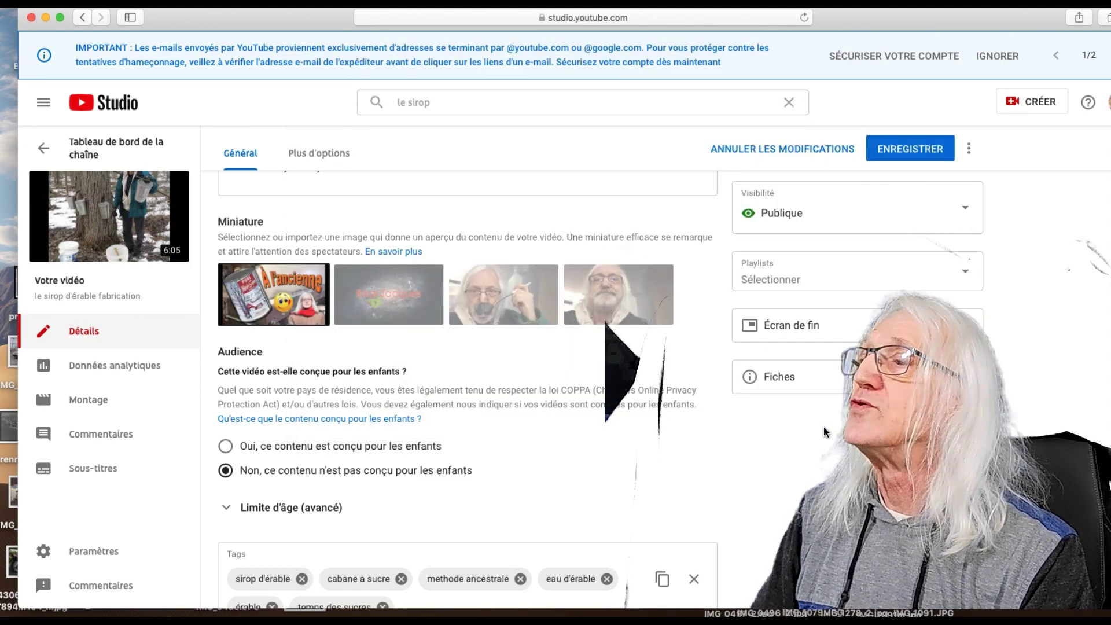